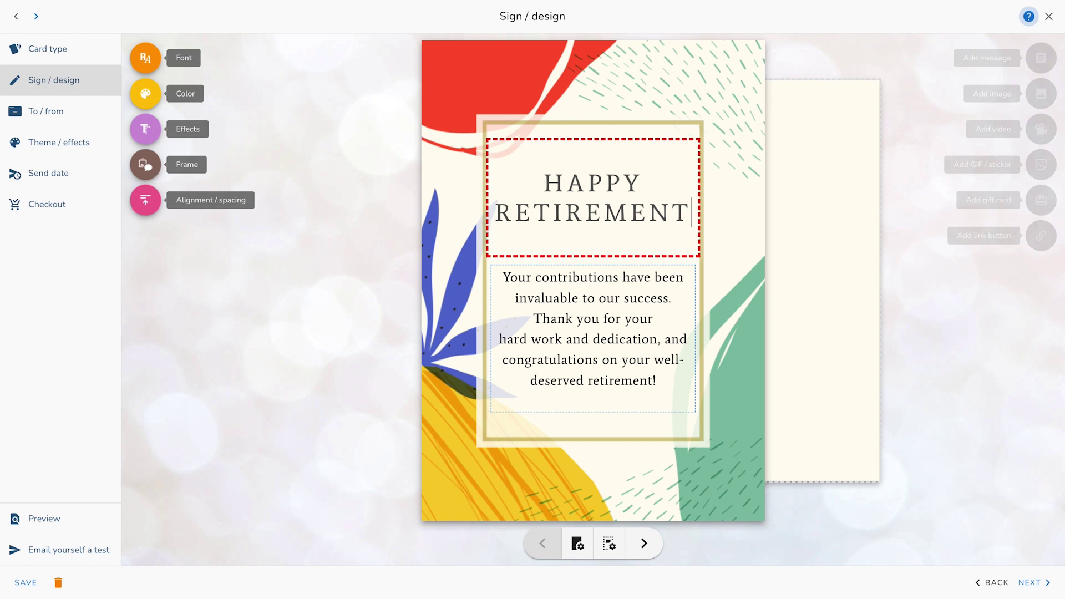
Step: Add the recipient's first name to the heading and restyle it with a playful font, purple text and a larger line height
{"action": "type", "text": "ANDREW"}
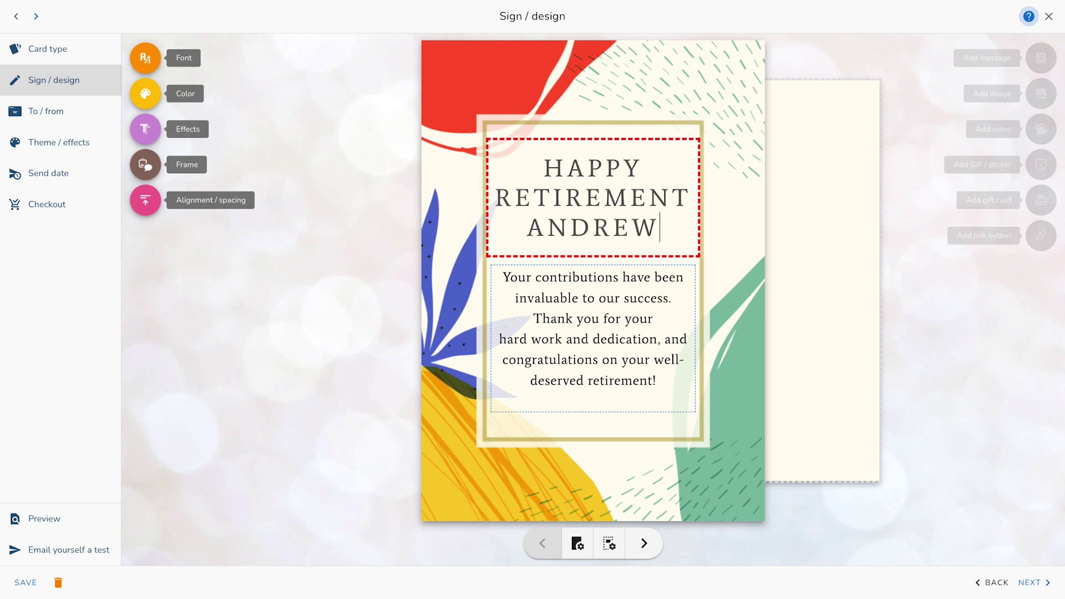
{"action": "left_click", "coordinate": [146, 58]}
{"action": "left_click", "coordinate": [190, 178]}
{"action": "left_click", "coordinate": [146, 93]}
{"action": "left_click", "coordinate": [211, 183]}
{"action": "left_click", "coordinate": [145, 165]}
{"action": "left_click_drag", "start_coordinate": [204, 324], "coordinate": [238, 323]}
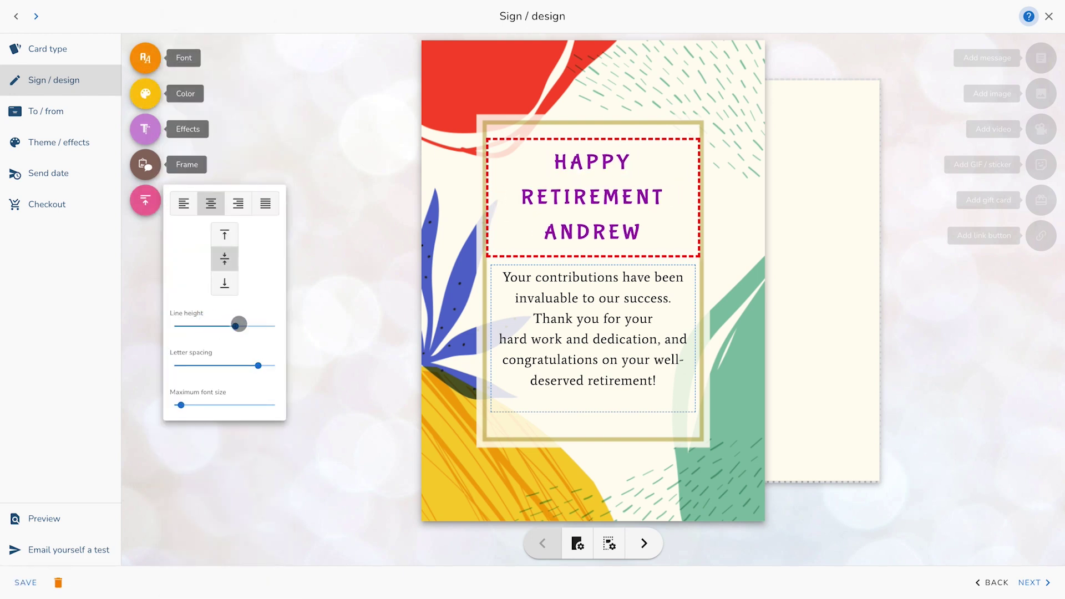
Step: Clear all the text from the card's heading box
{"action": "left_click", "coordinate": [358, 272]}
{"action": "left_click", "coordinate": [563, 200]}
{"action": "key", "text": "ctrl+a"}
{"action": "key", "text": "BackSpace"}
{"action": "left_click", "coordinate": [307, 250]}
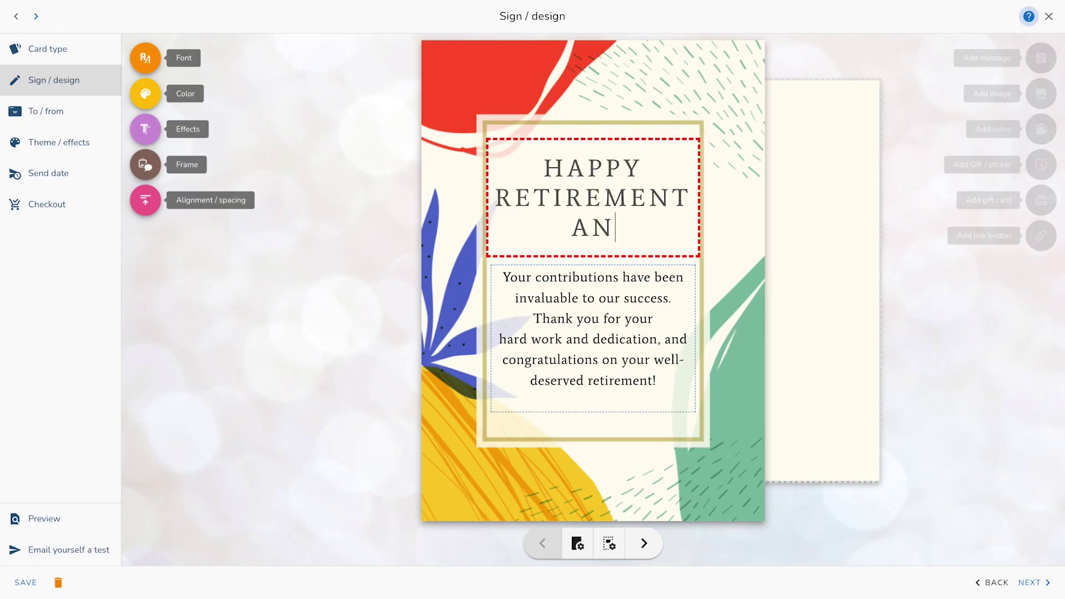
Step: Finish the heading's name line with an exclamation mark and replace the body with a message on missed morning coffee chats, signed "Your Team"
{"action": "type", "text": "DREW!"}
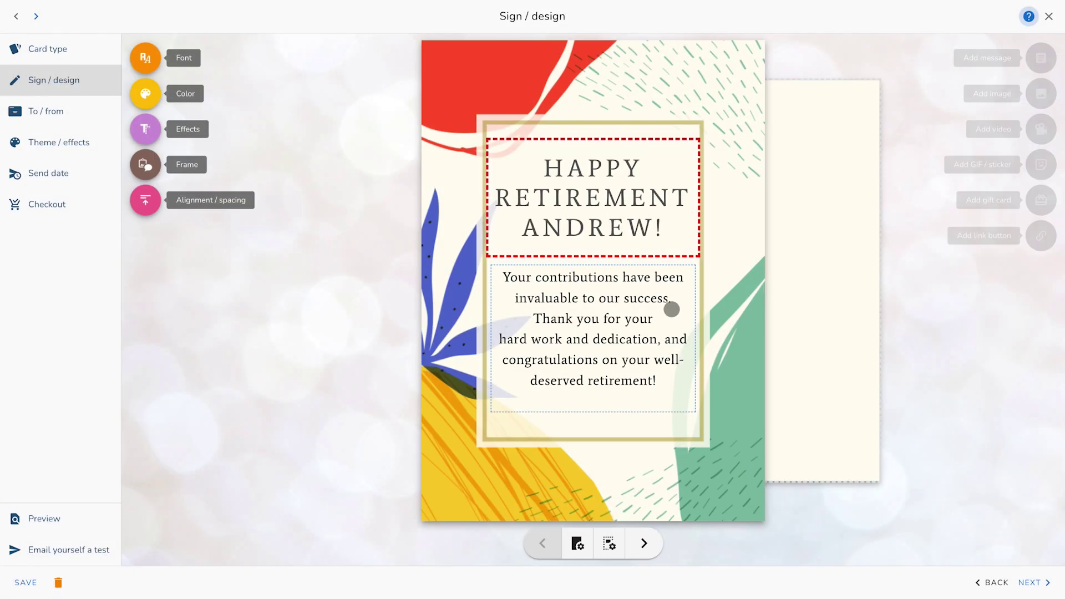
{"action": "left_click", "coordinate": [671, 307]}
{"action": "type", "text": "We are going to miss your morning coffe"}
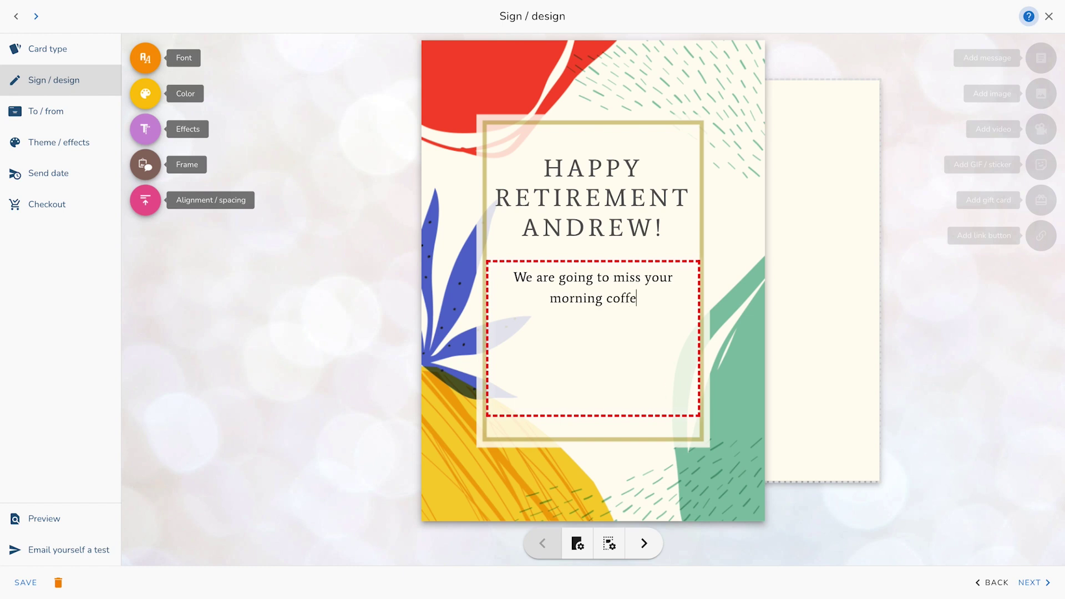
{"action": "type", "text": "e chats! You have been so instrumental to this company and we all wis"}
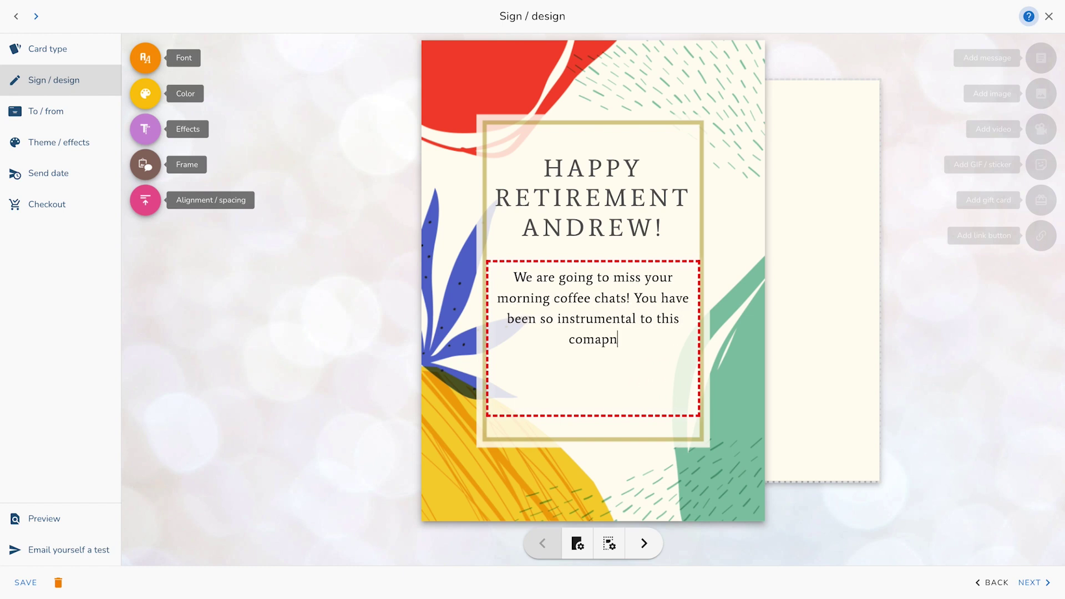
{"action": "type", "text": "h you a fond farewell."}
{"action": "key", "text": "Return"}
{"action": "key", "text": "Return"}
{"action": "type", "text": "Your Team"}
{"action": "left_click", "coordinate": [339, 356]}
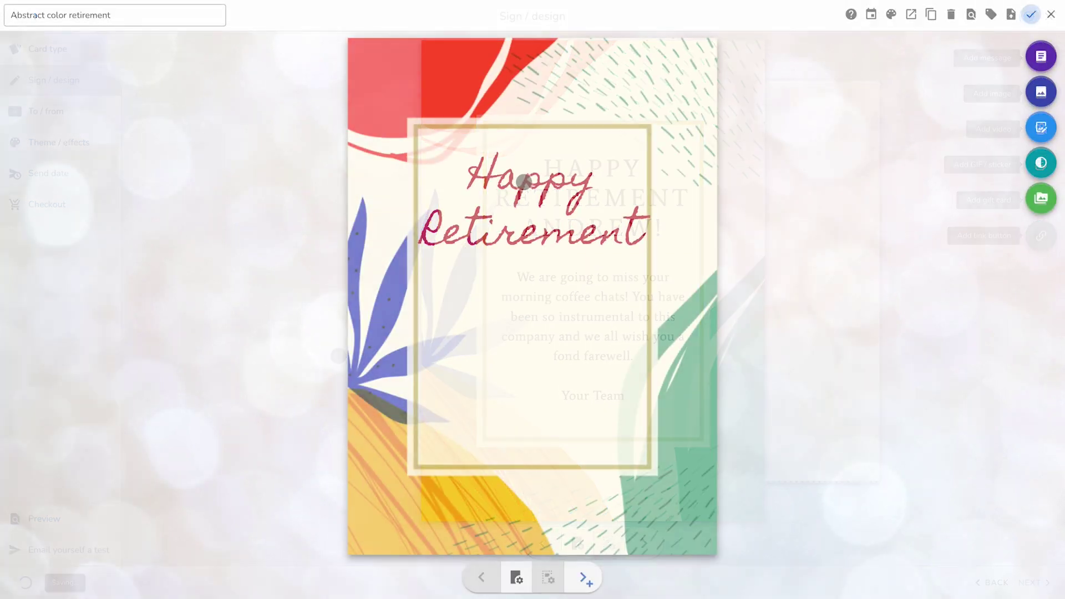
Step: Allow user editing for the "Happy Retirement" text box in the Abstract color retirement design
{"action": "left_click", "coordinate": [520, 182]}
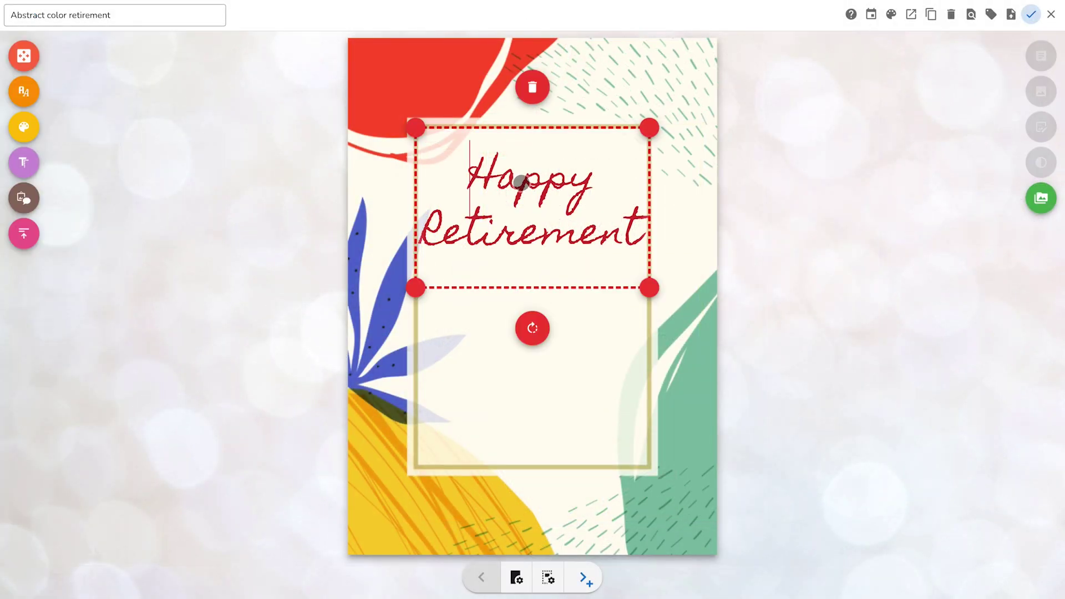
{"action": "right_click", "coordinate": [520, 182]}
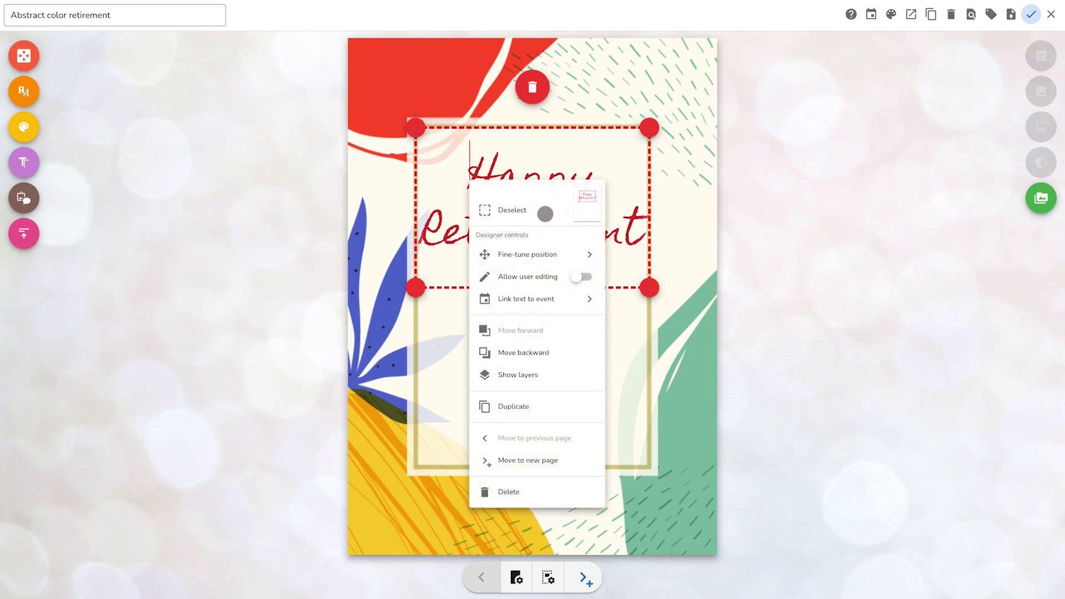
{"action": "left_click", "coordinate": [578, 278]}
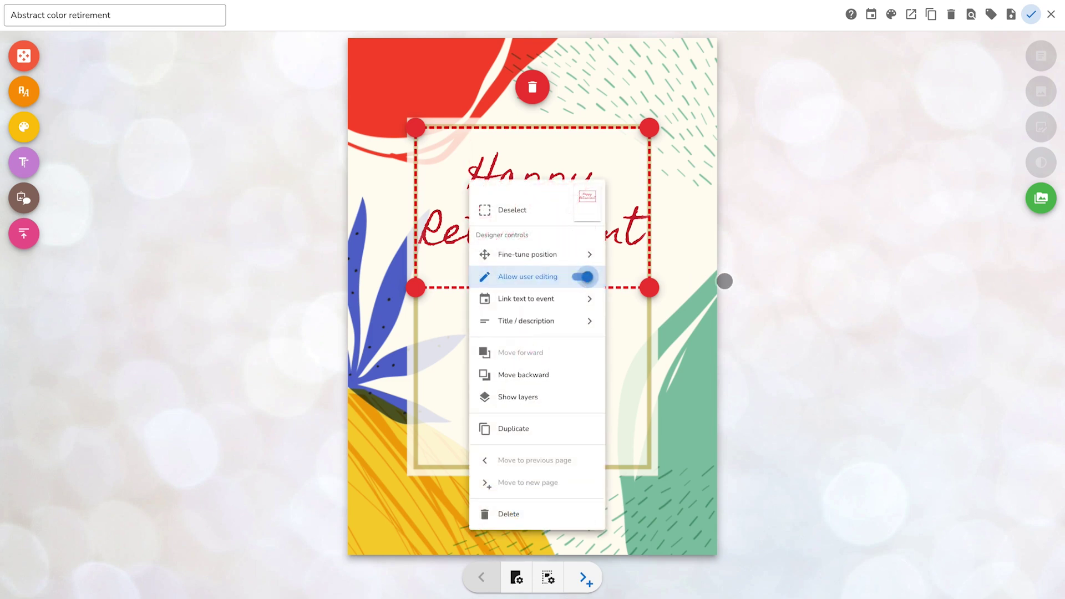
{"action": "left_click", "coordinate": [739, 276]}
{"action": "left_click", "coordinate": [690, 262]}
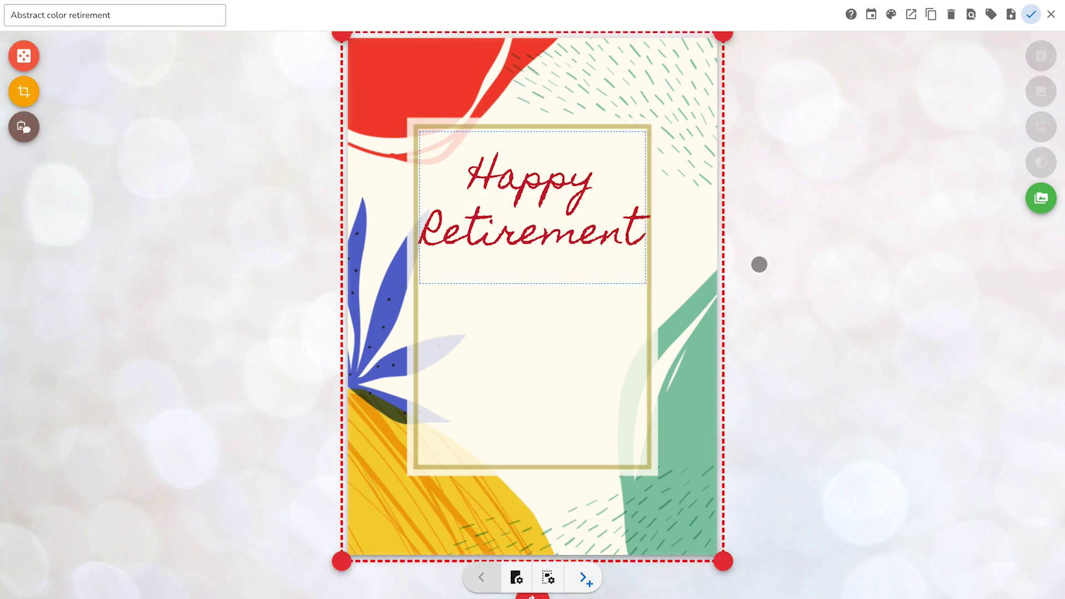
{"action": "left_click", "coordinate": [735, 266]}
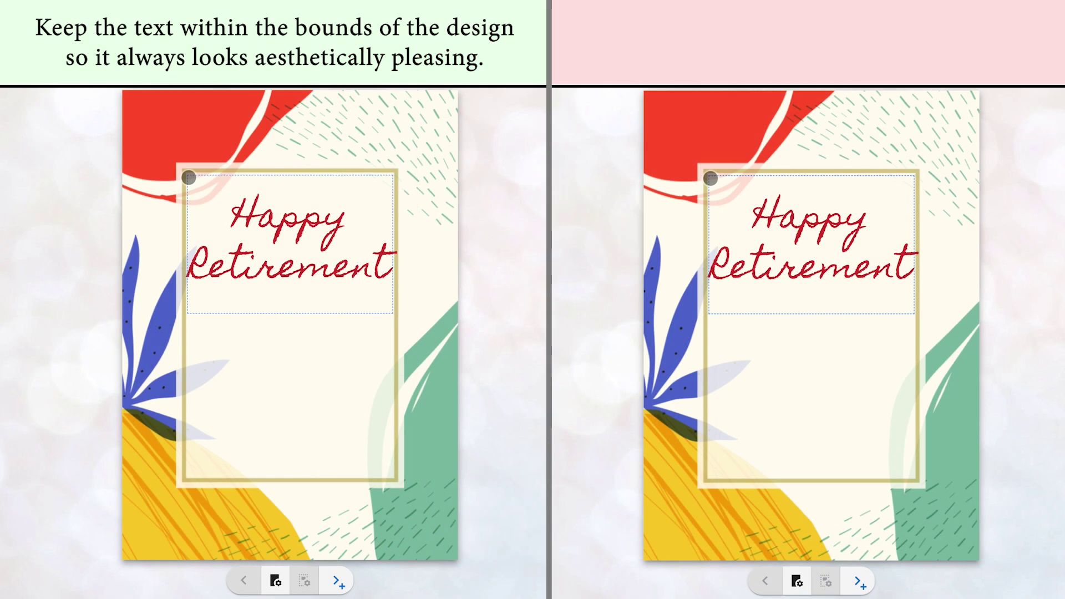
Step: Shrink the "Happy Retirement" text box and position it centered within the upper part of the gold frame
{"action": "left_click", "coordinate": [422, 135]}
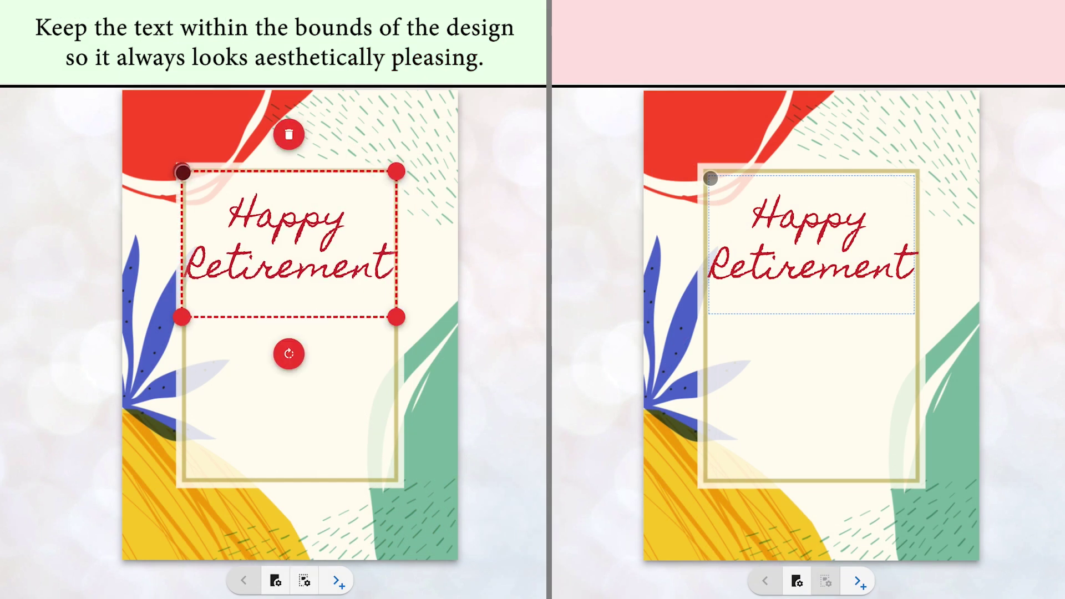
{"action": "left_click_drag", "start_coordinate": [396, 318], "coordinate": [395, 286]}
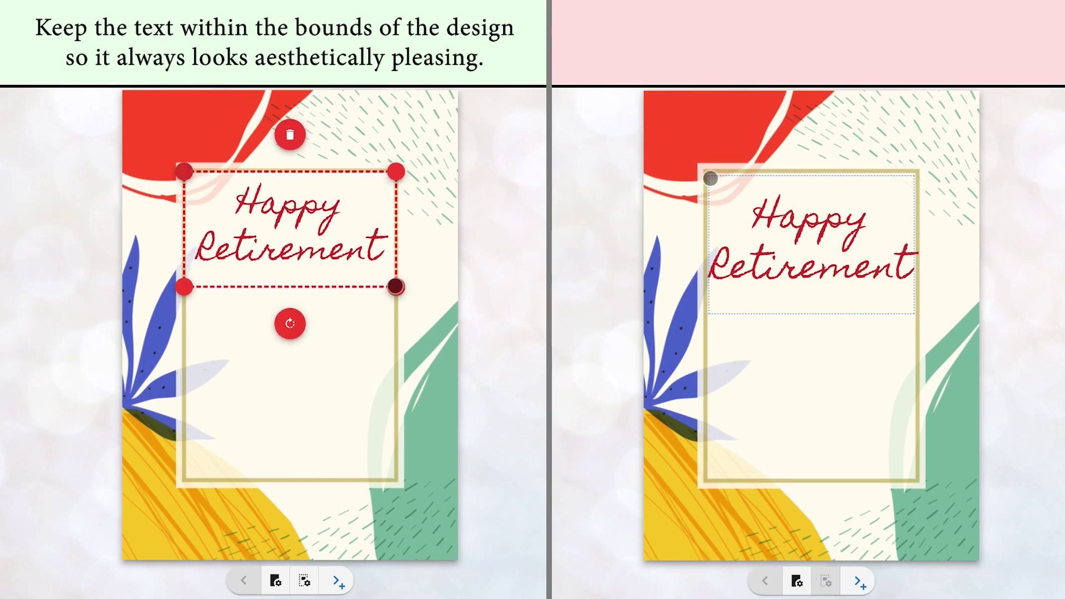
{"action": "left_click_drag", "start_coordinate": [309, 216], "coordinate": [309, 226]}
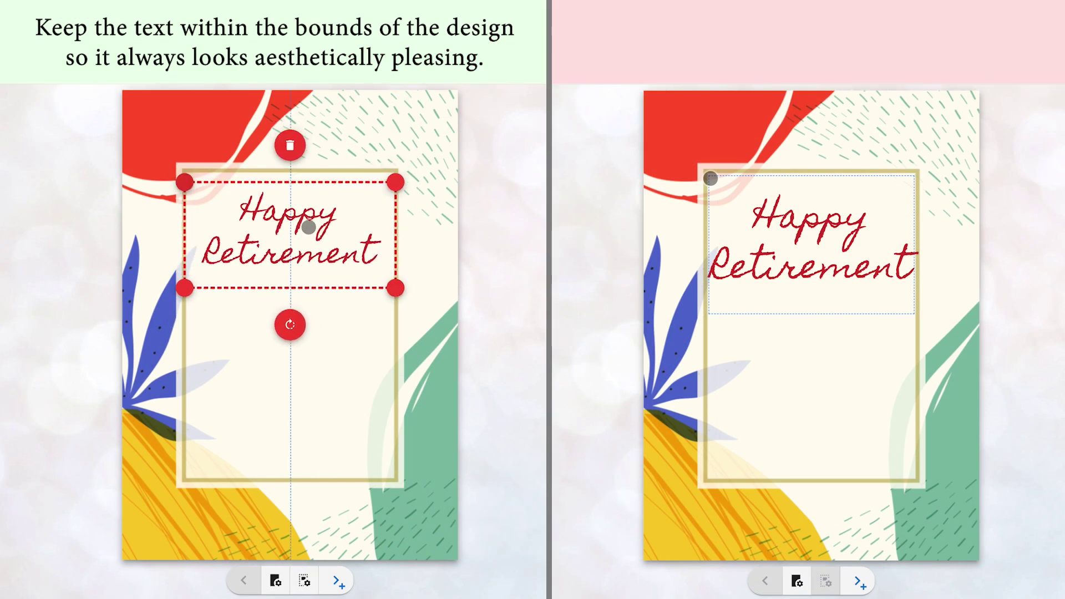
{"action": "left_click", "coordinate": [85, 229]}
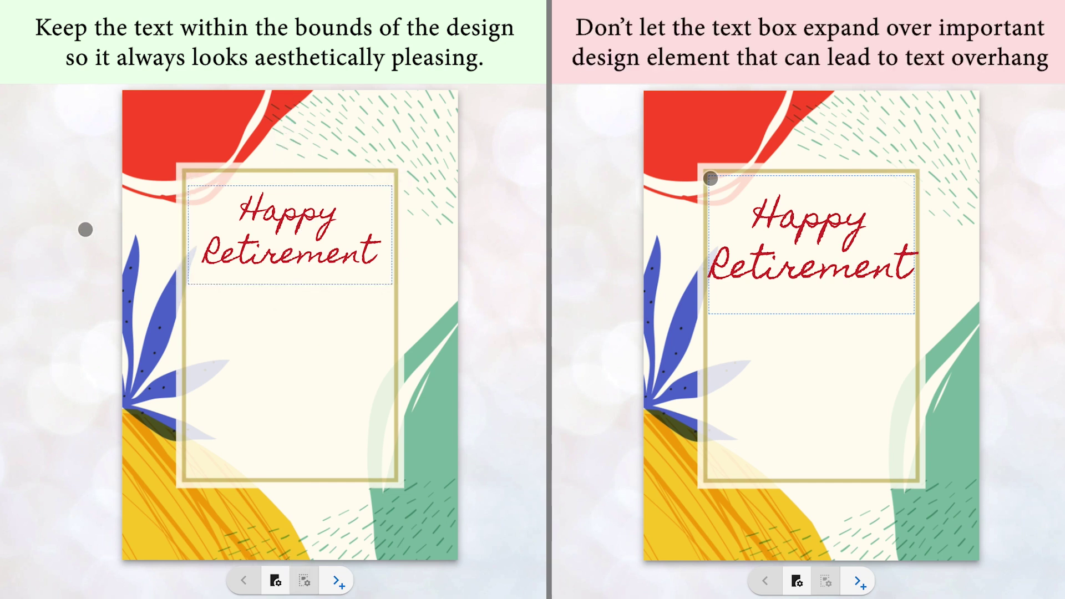
Step: Try enlarging the "Happy Retirement" text box beyond the gold frame on both sides
{"action": "left_click", "coordinate": [710, 178]}
{"action": "left_click_drag", "start_coordinate": [705, 172], "coordinate": [682, 152]}
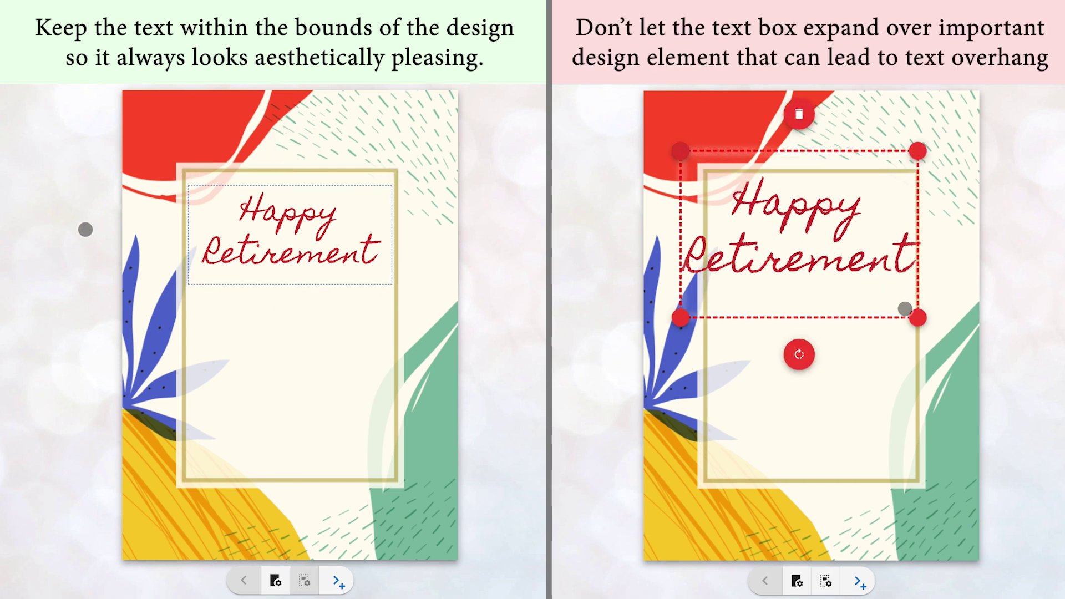
{"action": "left_click_drag", "start_coordinate": [923, 321], "coordinate": [947, 341]}
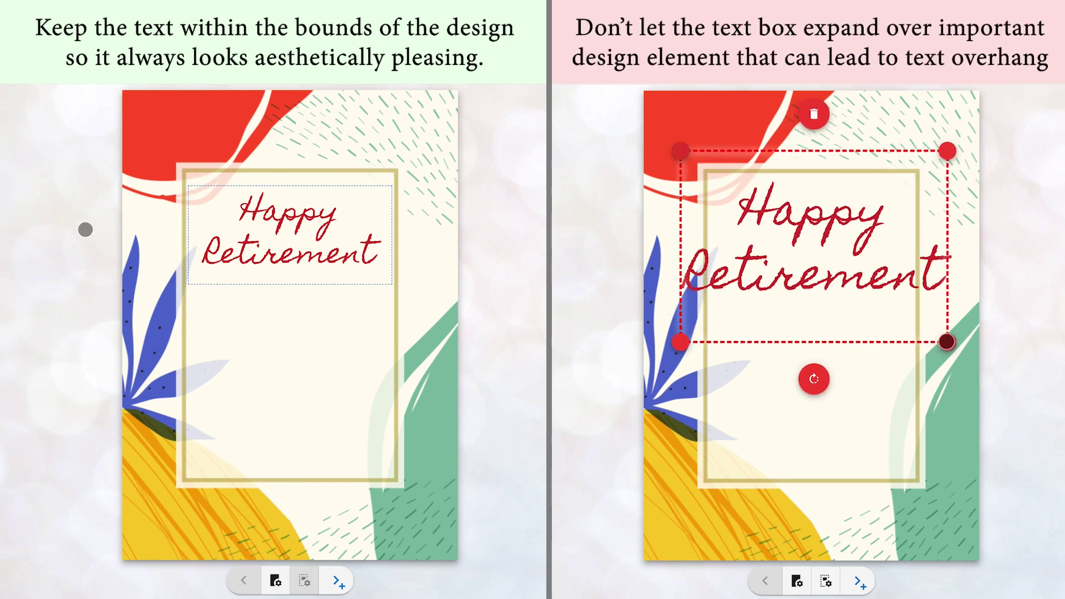
{"action": "left_click", "coordinate": [1036, 326]}
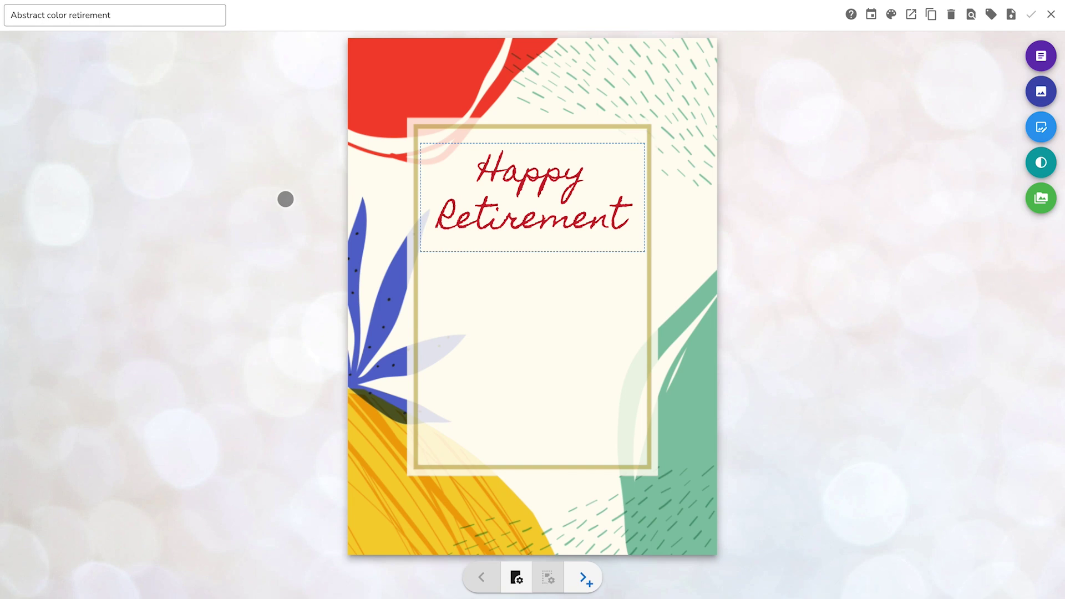
Step: Show all fonts and set the "Happy Retirement" heading's font to Average
{"action": "left_click", "coordinate": [469, 188]}
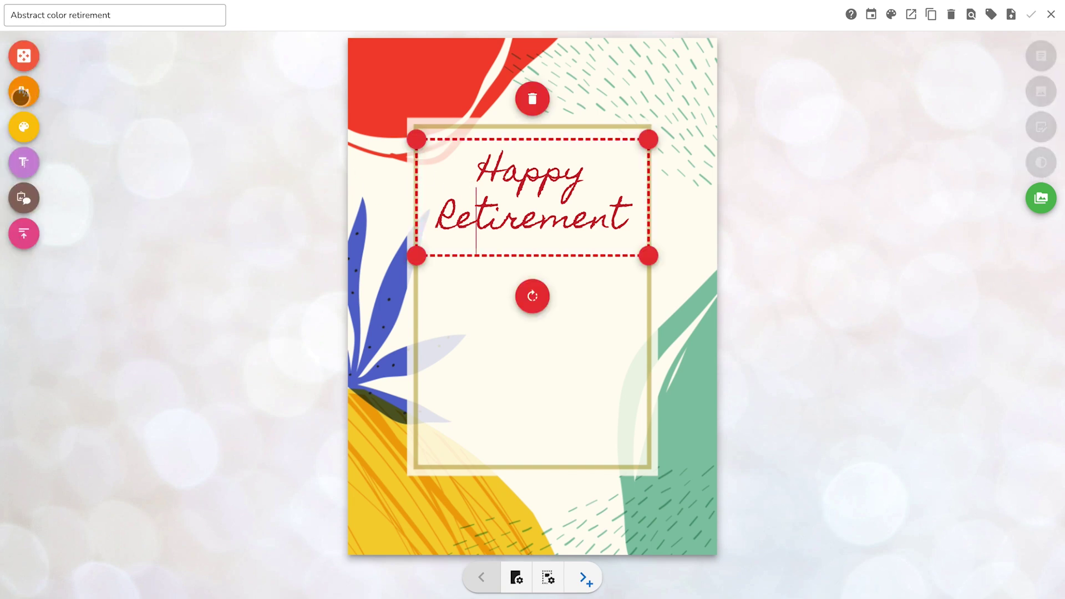
{"action": "left_click", "coordinate": [22, 93]}
{"action": "left_click", "coordinate": [52, 45]}
{"action": "scroll", "coordinate": [105, 255], "scroll_direction": "down", "scroll_amount": 5}
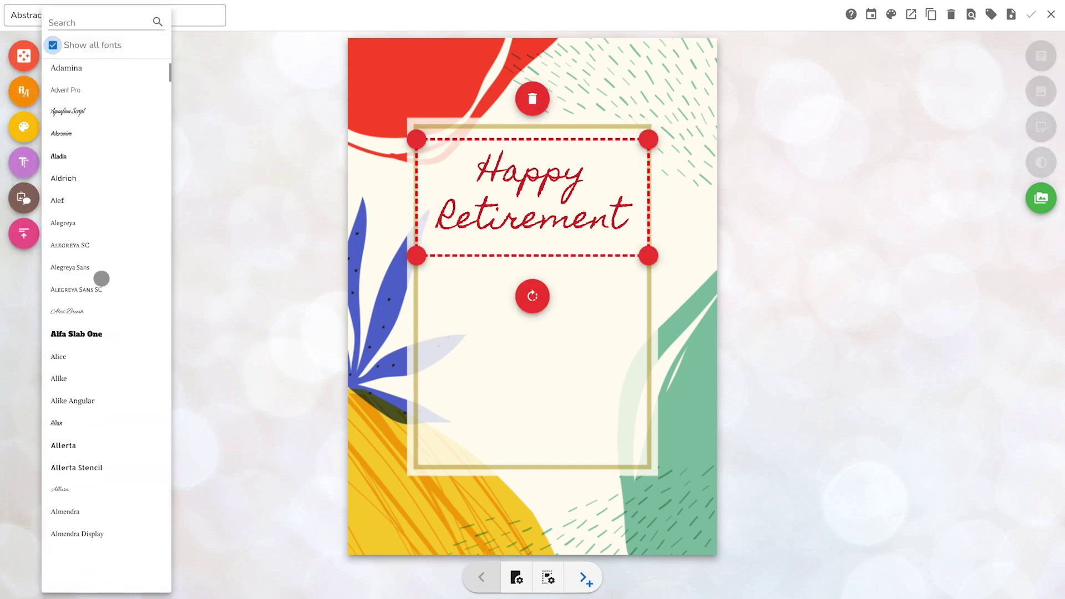
{"action": "scroll", "coordinate": [102, 278], "scroll_direction": "down", "scroll_amount": 6}
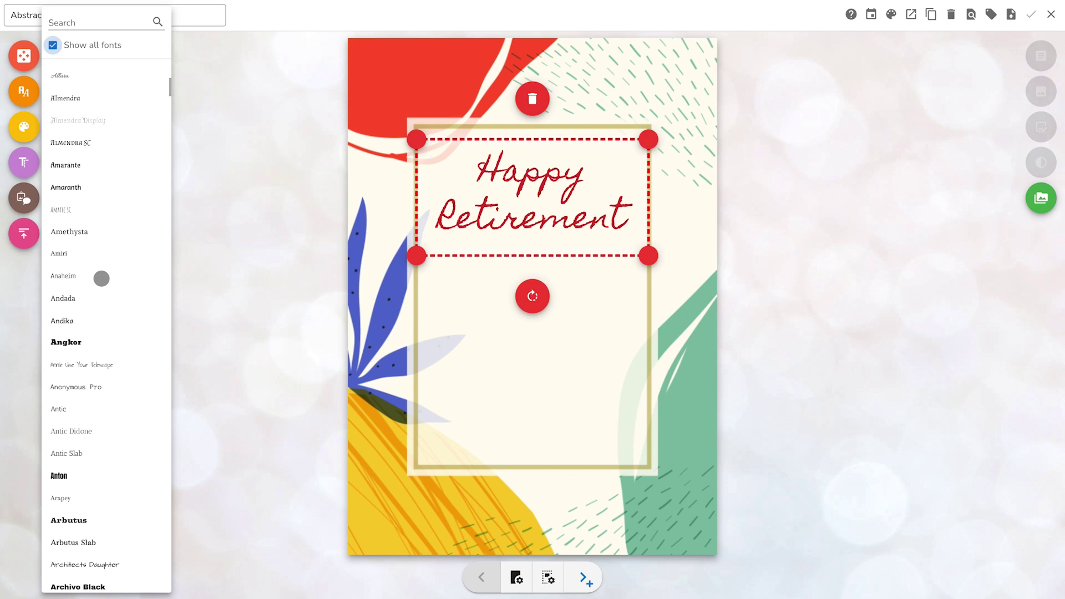
{"action": "scroll", "coordinate": [101, 279], "scroll_direction": "down", "scroll_amount": 8}
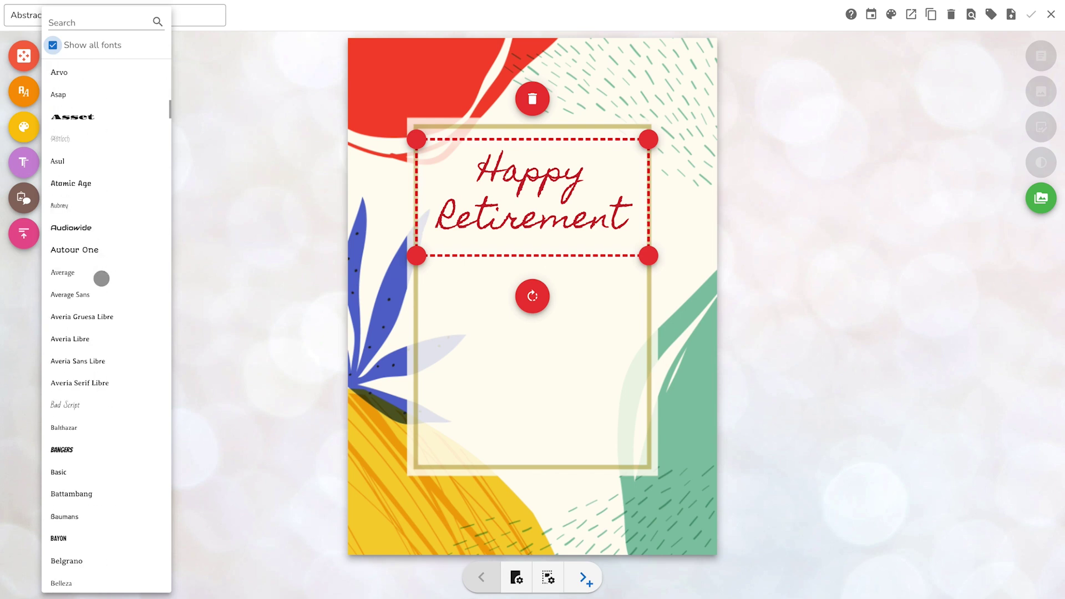
{"action": "scroll", "coordinate": [102, 279], "scroll_direction": "down", "scroll_amount": 8}
{"action": "scroll", "coordinate": [102, 279], "scroll_direction": "up", "scroll_amount": 4}
{"action": "scroll", "coordinate": [101, 279], "scroll_direction": "up", "scroll_amount": 5}
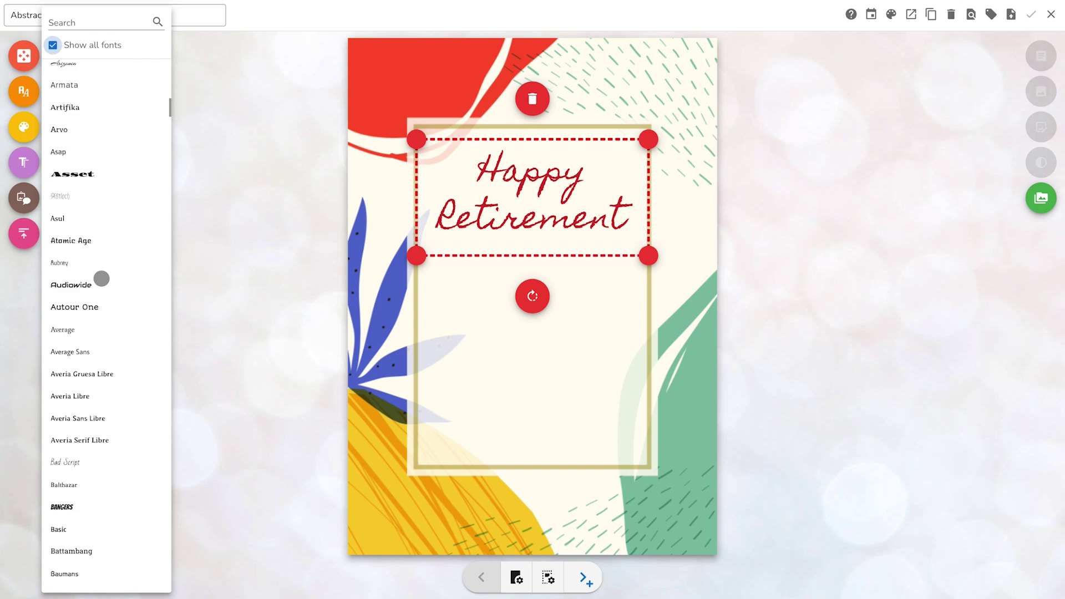
{"action": "left_click", "coordinate": [88, 327]}
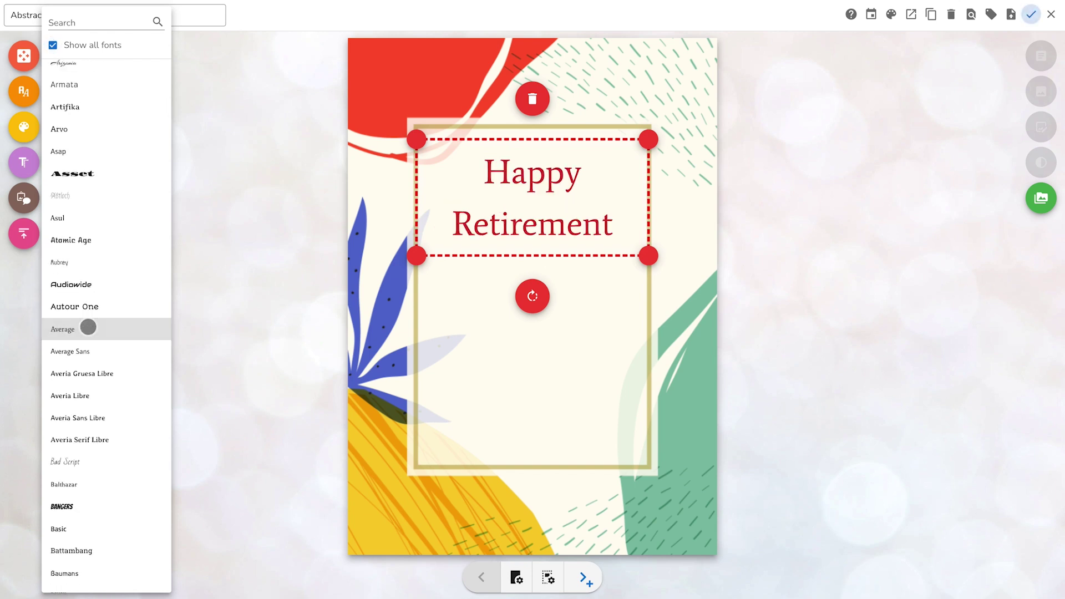
Step: Set the heading's text color to a custom dark grey, RGB 90, 88, 88
{"action": "left_click", "coordinate": [23, 127]}
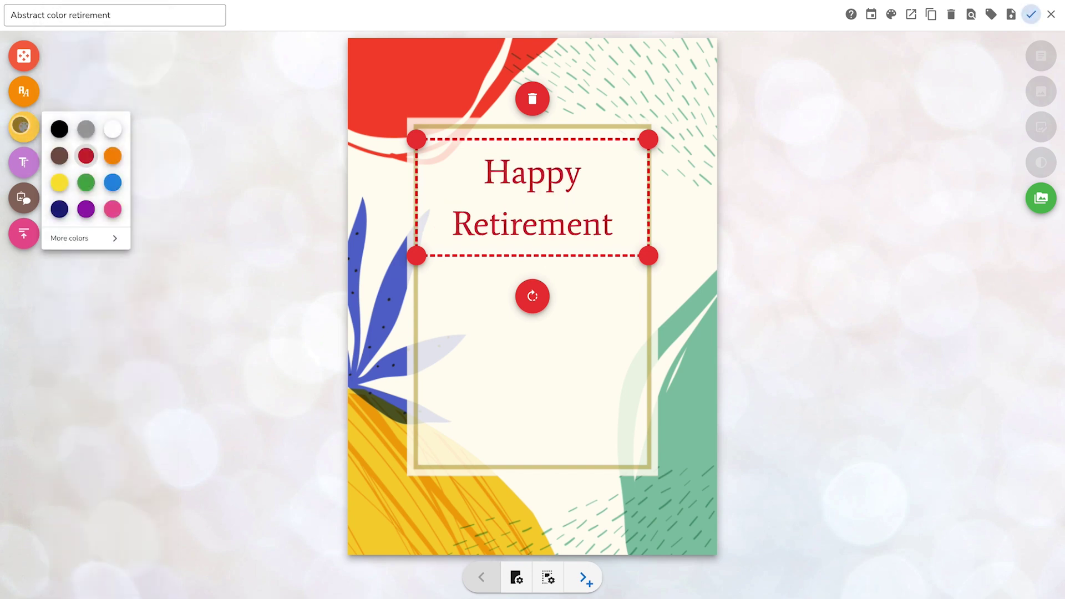
{"action": "left_click", "coordinate": [59, 128]}
{"action": "left_click", "coordinate": [99, 233]}
{"action": "left_click", "coordinate": [134, 282]}
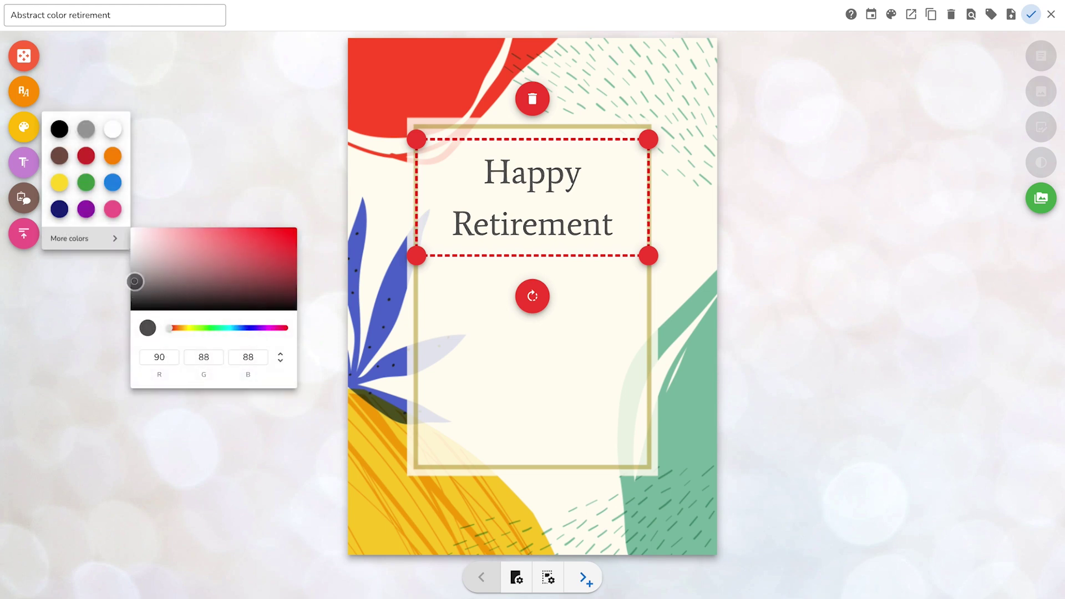
{"action": "left_click", "coordinate": [197, 150]}
Step: Replace the heading text with "HAPPY RETIREMENT" in capitals on two lines
{"action": "left_click", "coordinate": [612, 223]}
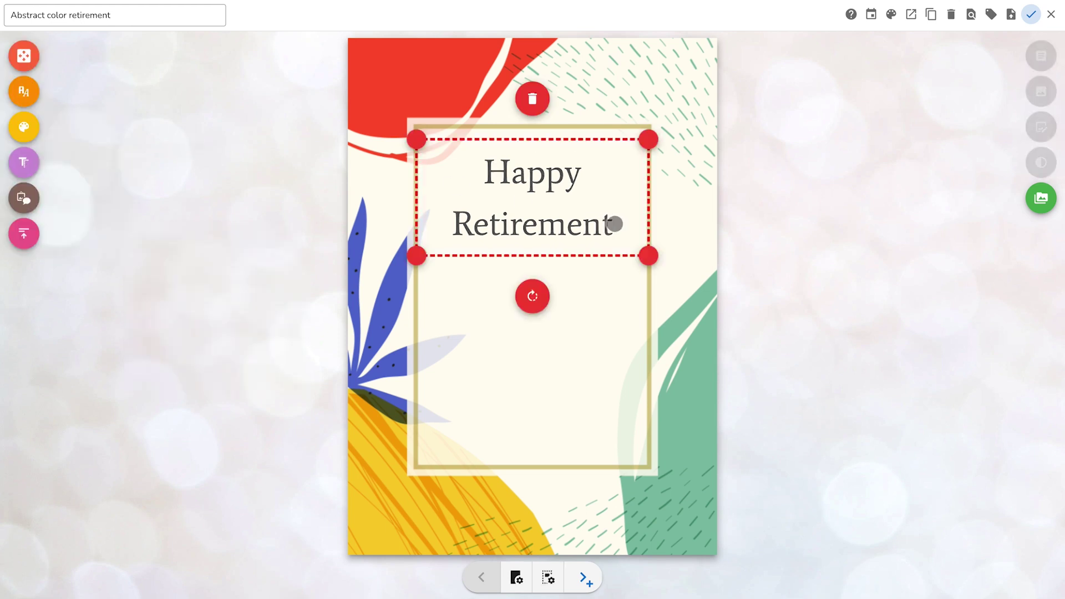
{"action": "key", "text": "BackSpace"}
{"action": "key", "text": "BackSpace"}
{"action": "key", "text": "BackSpace"}
{"action": "key", "text": "BackSpace"}
{"action": "key", "text": "BackSpace"}
{"action": "key", "text": "BackSpace"}
{"action": "key", "text": "BackSpace"}
{"action": "key", "text": "BackSpace"}
{"action": "key", "text": "BackSpace"}
{"action": "key", "text": "BackSpace"}
{"action": "key", "text": "BackSpace"}
{"action": "key", "text": "BackSpace"}
{"action": "key", "text": "BackSpace"}
{"action": "key", "text": "BackSpace"}
{"action": "key", "text": "BackSpace"}
{"action": "key", "text": "BackSpace"}
{"action": "type", "text": "HAPPY"}
{"action": "key", "text": "Return"}
{"action": "type", "text": "RETIREMENT"}
{"action": "left_click", "coordinate": [258, 171]}
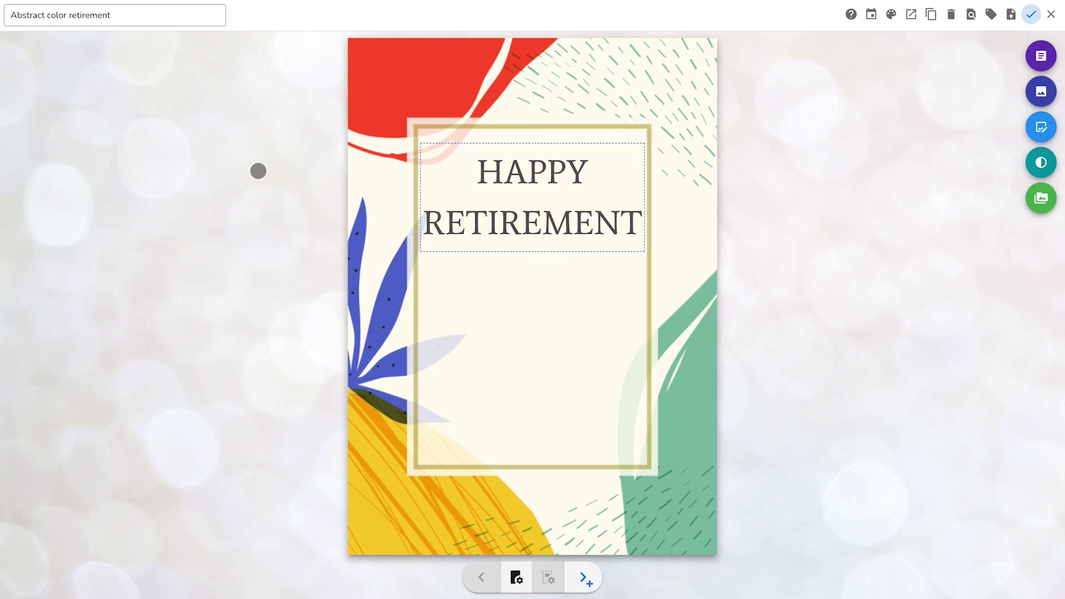
Step: Align the heading text to the horizontal center and vertical middle of its box
{"action": "left_click", "coordinate": [500, 179]}
{"action": "left_click", "coordinate": [24, 233]}
{"action": "left_click", "coordinate": [60, 238]}
{"action": "left_click", "coordinate": [117, 237]}
{"action": "left_click", "coordinate": [102, 268]}
{"action": "left_click", "coordinate": [89, 237]}
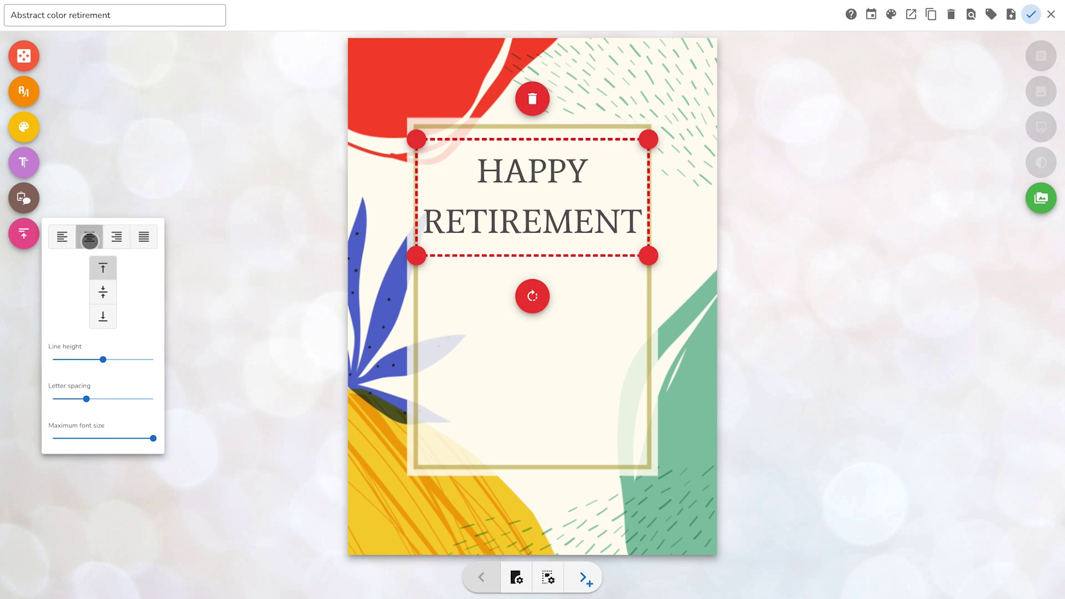
{"action": "left_click", "coordinate": [103, 293]}
Step: Tune the heading's typography with slightly tighter line height, wider letter spacing and a near-minimum maximum font size
{"action": "left_click_drag", "start_coordinate": [102, 359], "coordinate": [77, 359]}
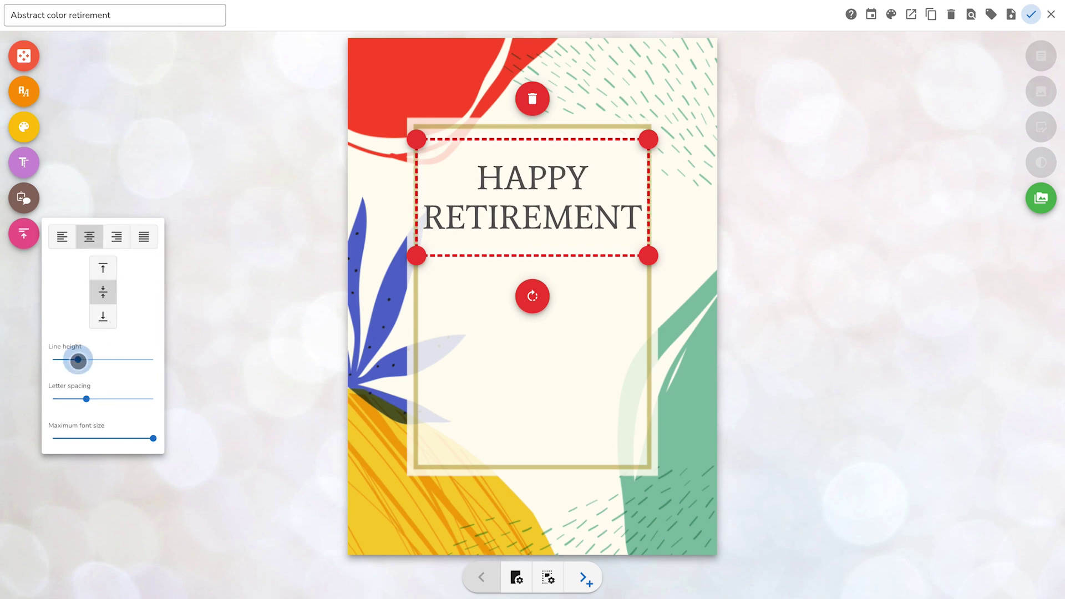
{"action": "left_click_drag", "start_coordinate": [87, 399], "coordinate": [123, 399]}
{"action": "left_click_drag", "start_coordinate": [153, 438], "coordinate": [58, 438]}
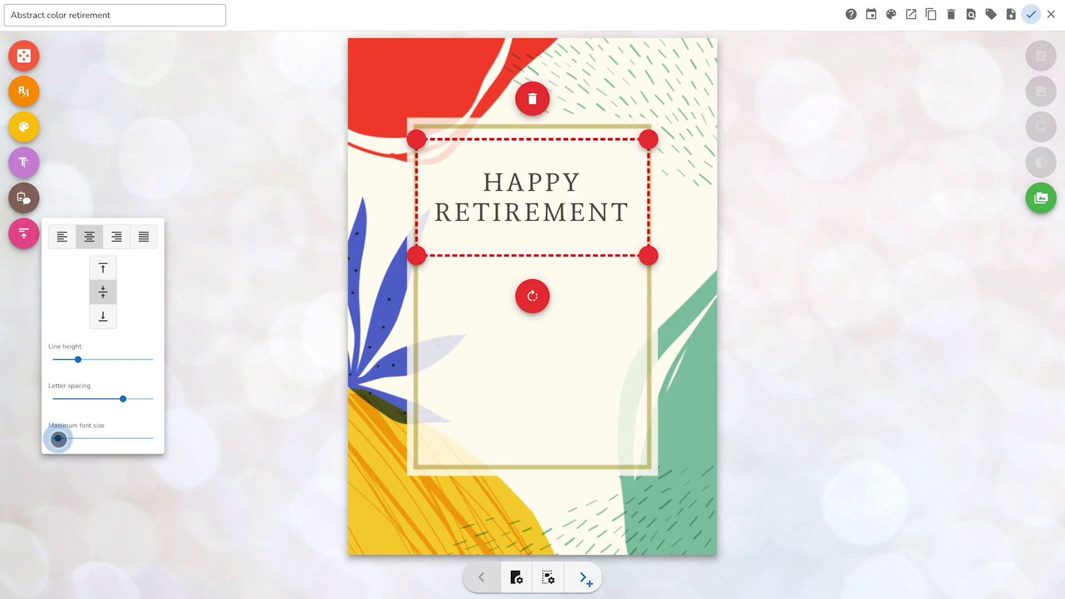
{"action": "left_click_drag", "start_coordinate": [78, 360], "coordinate": [96, 359]}
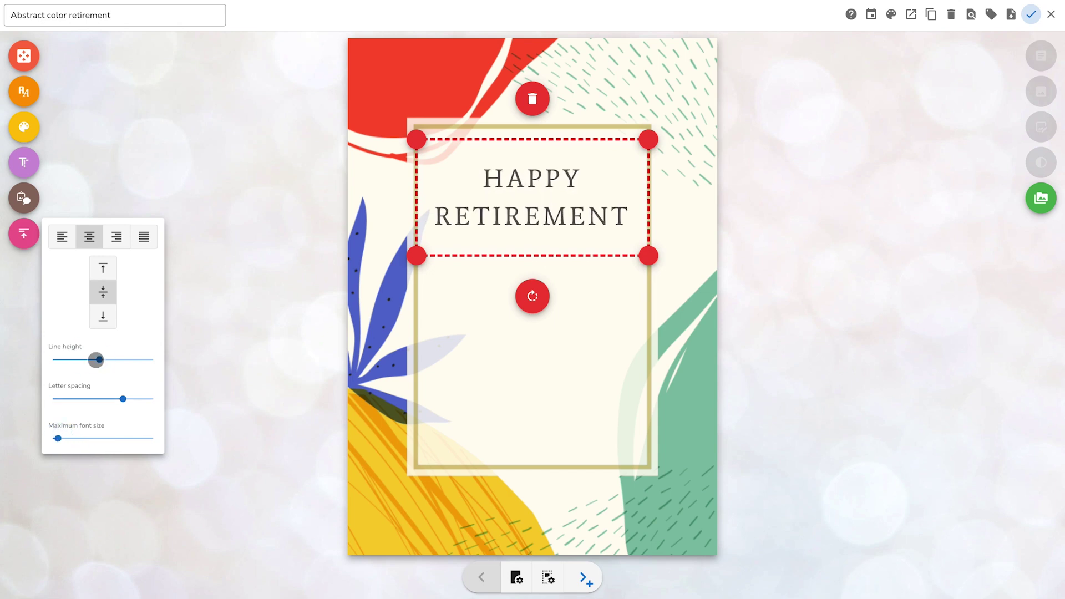
{"action": "left_click", "coordinate": [242, 349]}
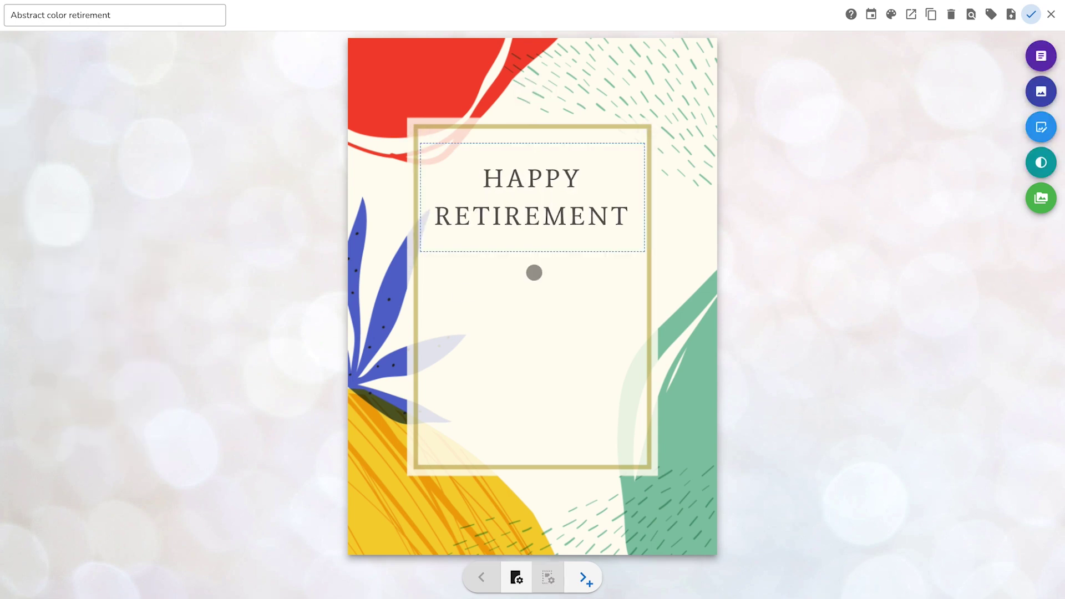
Step: Append the recipient's first name and "WE ARE SO HAPPY FOR YOU AND YOUR NEXT ADVENTURE" to the heading to test its automatic resizing
{"action": "left_click", "coordinate": [591, 228]}
{"action": "key", "text": "Return"}
{"action": "type", "text": "ANDREW "}
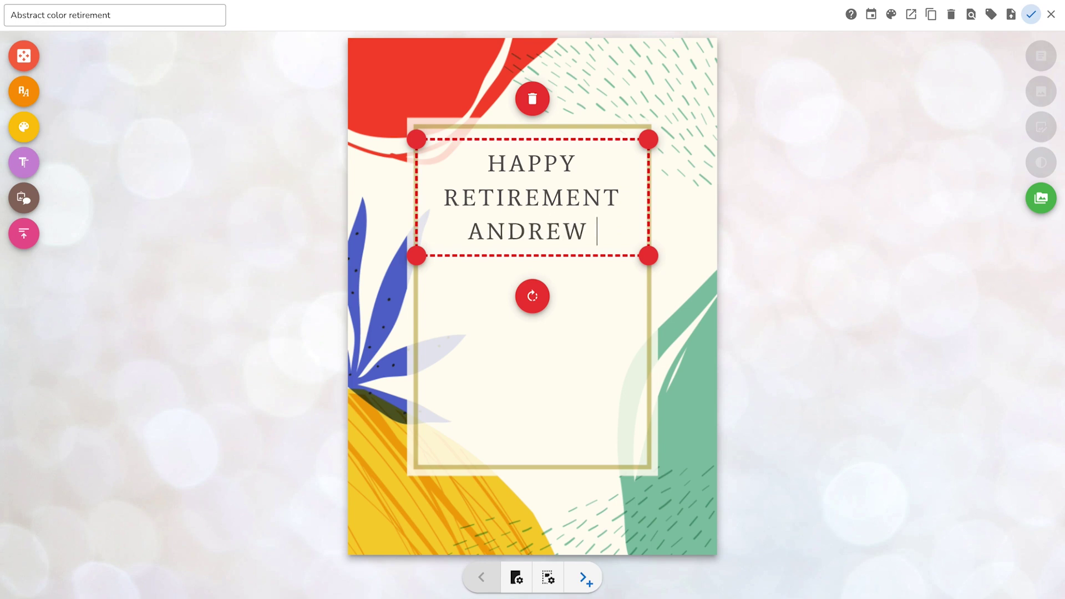
{"action": "type", "text": "WE ARE SO HAPPY FOR YOU AND Y"}
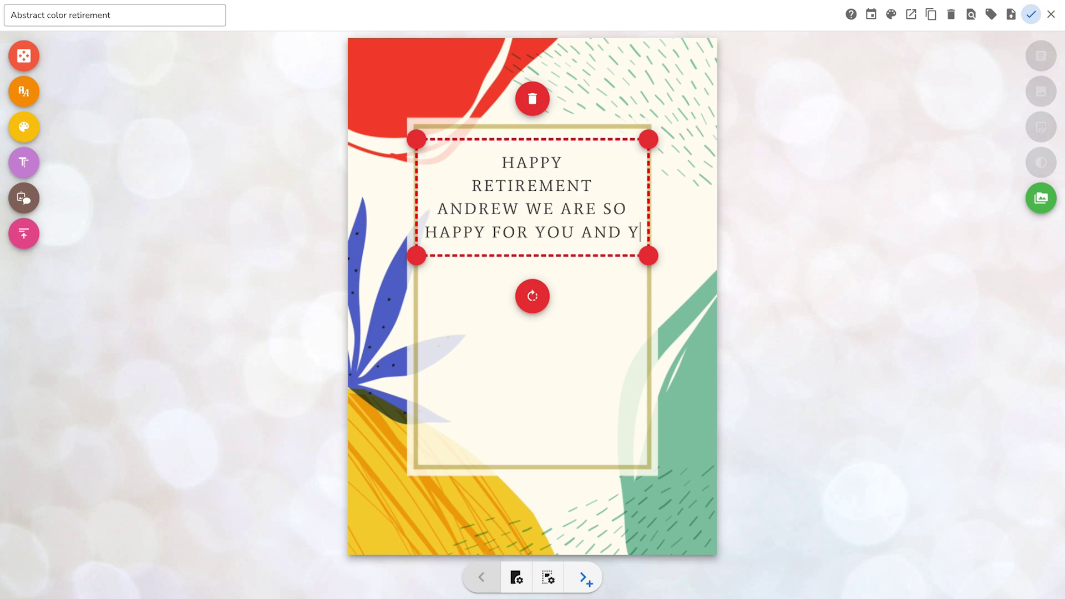
{"action": "type", "text": "OUR NEXT ADVENTURE"}
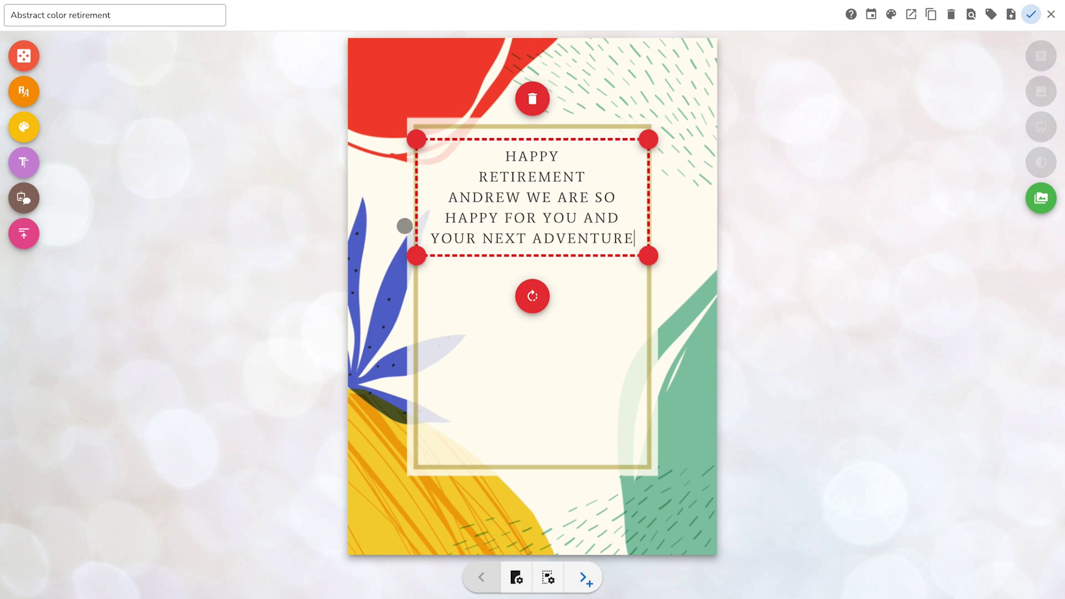
{"action": "left_click", "coordinate": [269, 237]}
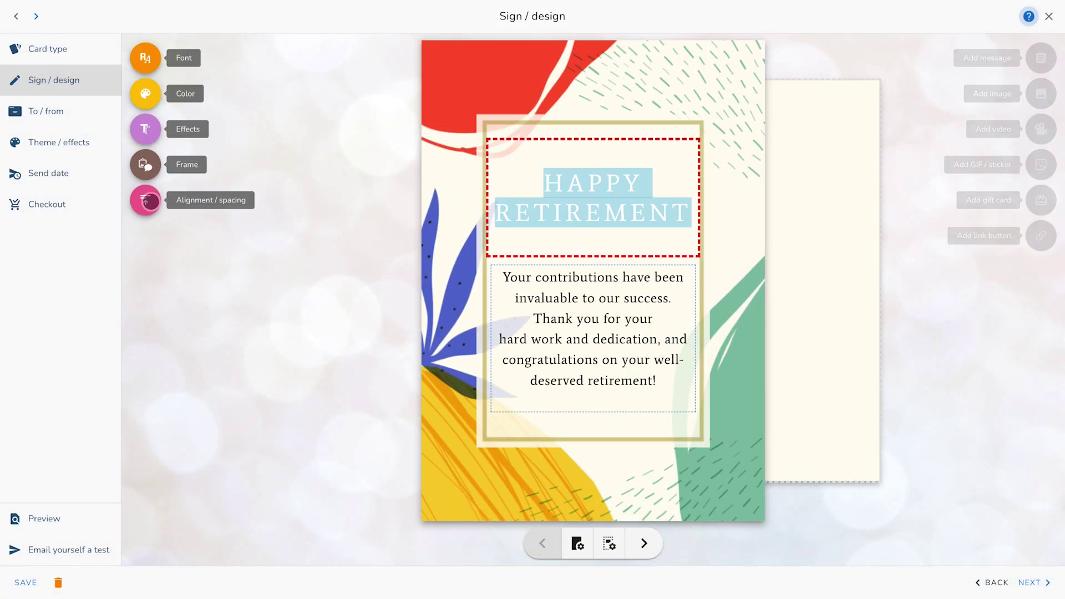
Step: Increase the heading's line height and reduce its letter spacing in the sender's view of the card
{"action": "left_click", "coordinate": [145, 200]}
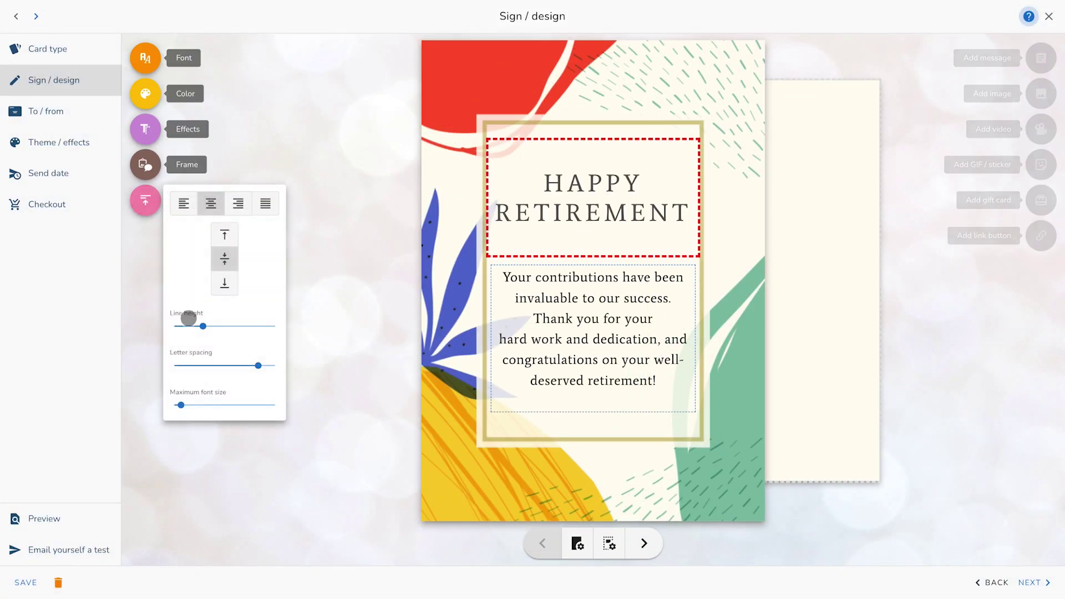
{"action": "left_click_drag", "start_coordinate": [203, 326], "coordinate": [225, 326]}
{"action": "left_click_drag", "start_coordinate": [258, 365], "coordinate": [211, 367]}
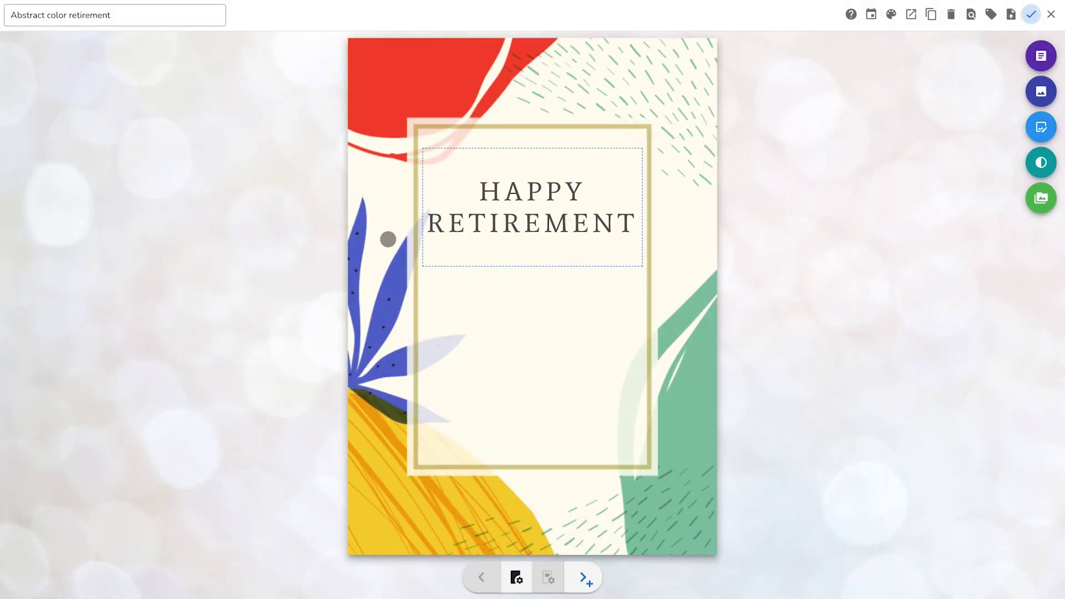
Step: Try speech bubbles and a gold frame around the heading, and return it to no frame
{"action": "left_click", "coordinate": [441, 247]}
{"action": "left_click", "coordinate": [35, 201]}
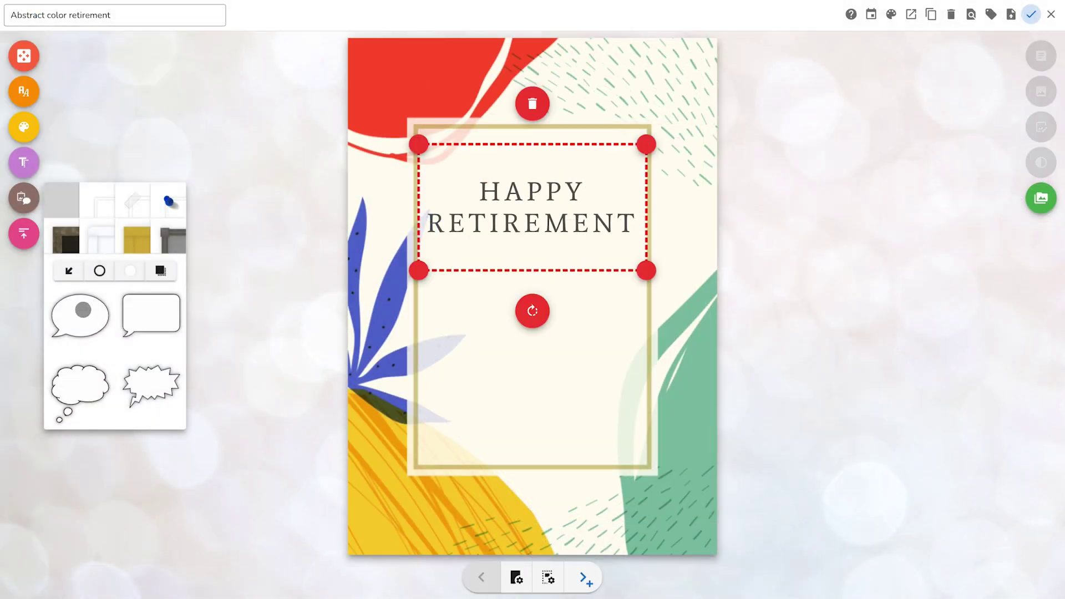
{"action": "left_click", "coordinate": [82, 319]}
{"action": "mouse_move", "coordinate": [423, 275]}
{"action": "left_mouse_down"}
{"action": "mouse_move", "coordinate": [482, 269]}
{"action": "mouse_move", "coordinate": [440, 238]}
{"action": "mouse_move", "coordinate": [421, 278]}
{"action": "left_mouse_up"}
{"action": "left_click", "coordinate": [151, 387]}
{"action": "left_click", "coordinate": [137, 239]}
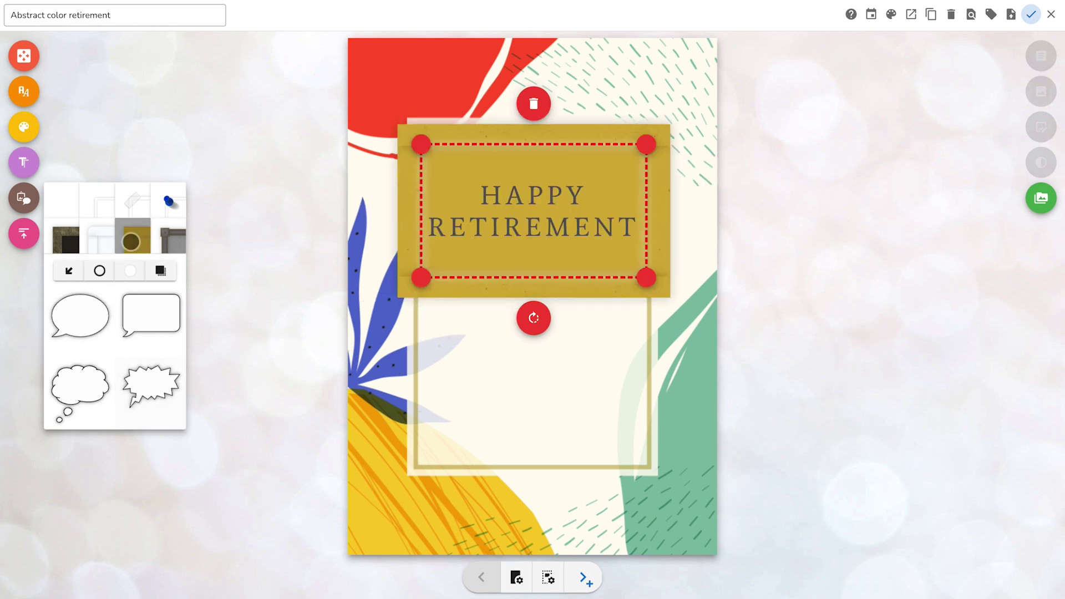
{"action": "left_click", "coordinate": [137, 210]}
{"action": "left_click", "coordinate": [62, 200]}
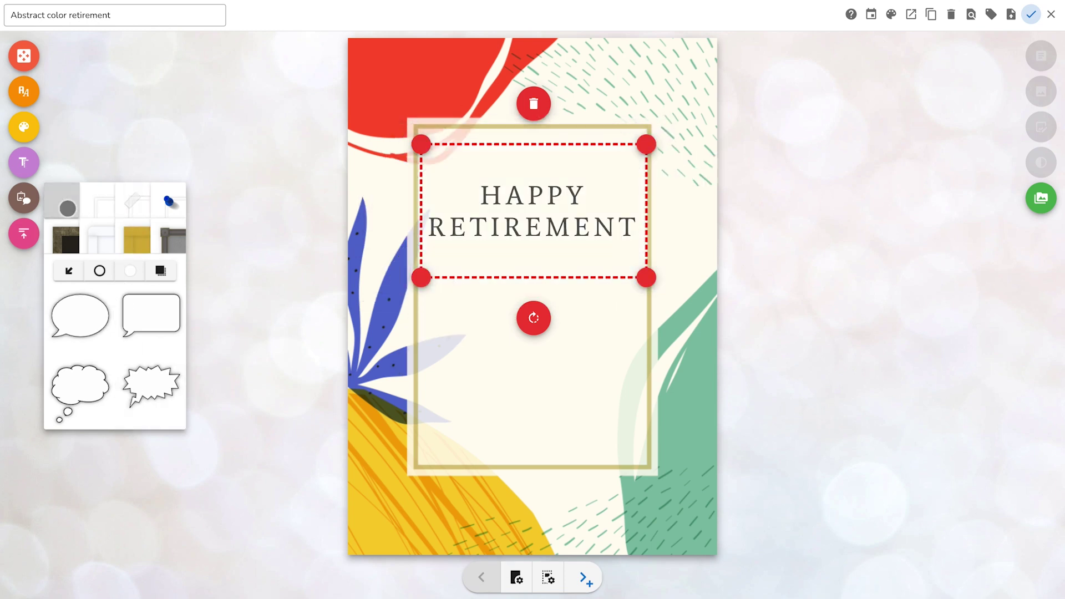
Step: Try the 3D, Rainbow, Shimmer, Fire, Offset and Outline text effects on the heading, and reset the effect to None
{"action": "left_click", "coordinate": [24, 162]}
{"action": "left_click", "coordinate": [63, 250]}
{"action": "left_click", "coordinate": [61, 333]}
{"action": "left_click", "coordinate": [143, 334]}
{"action": "left_click", "coordinate": [55, 369]}
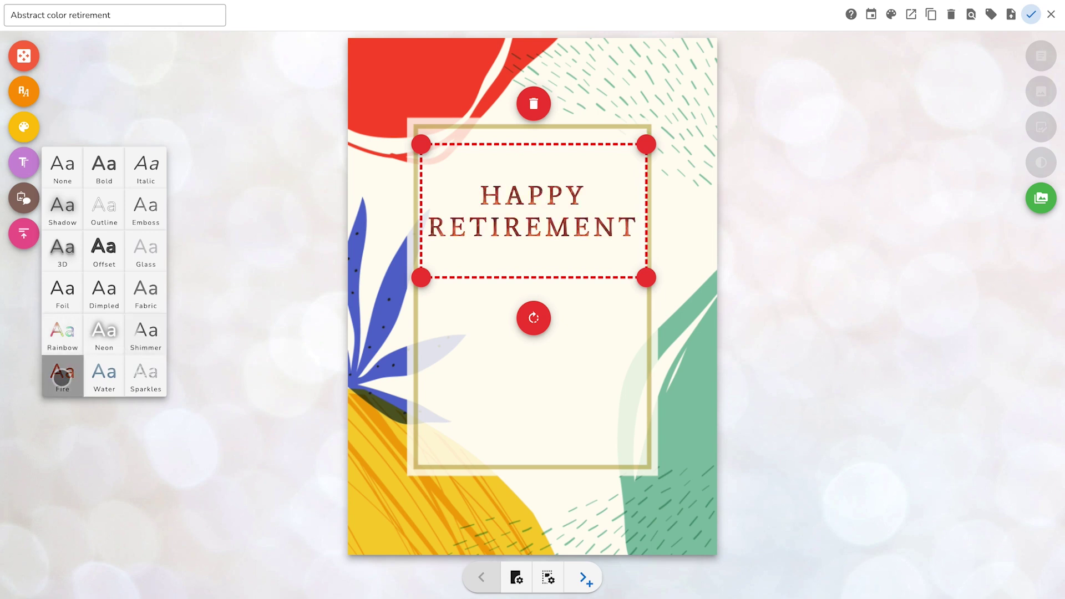
{"action": "left_click", "coordinate": [102, 245]}
{"action": "left_click", "coordinate": [105, 206]}
{"action": "left_click", "coordinate": [62, 166]}
{"action": "left_click", "coordinate": [232, 180]}
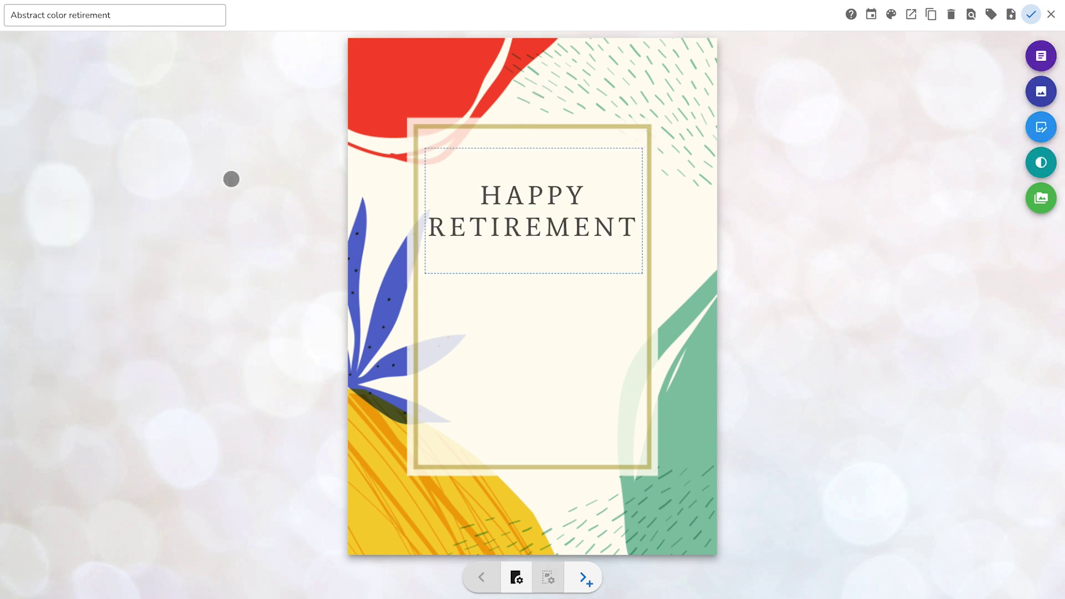
Step: Add a text box below the heading containing the retirement message that begins "Your contributions have been invaluable to our success."
{"action": "left_click", "coordinate": [1041, 56]}
{"action": "right_click", "coordinate": [601, 338]}
{"action": "key", "text": "Escape"}
Step: Increase the retirement message's line height and reduce its letter spacing
{"action": "left_click", "coordinate": [24, 234]}
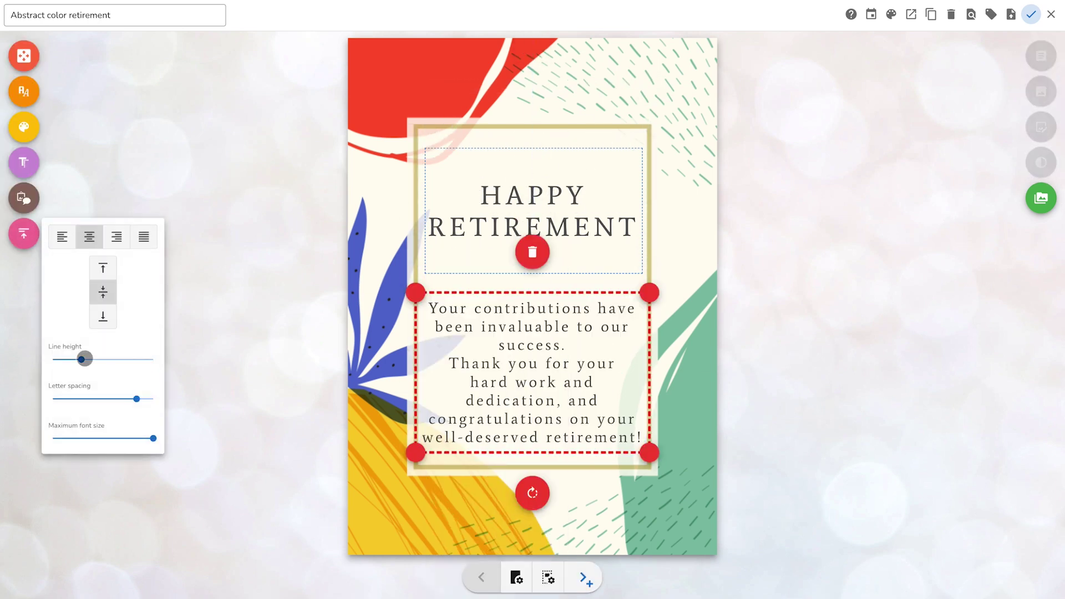
{"action": "left_click_drag", "start_coordinate": [86, 359], "coordinate": [103, 359]}
{"action": "left_click_drag", "start_coordinate": [133, 399], "coordinate": [112, 399]}
{"action": "left_click", "coordinate": [136, 455]}
Step: Set the retirement message box's width to 345 with the fine-tune position values
{"action": "left_click", "coordinate": [503, 347]}
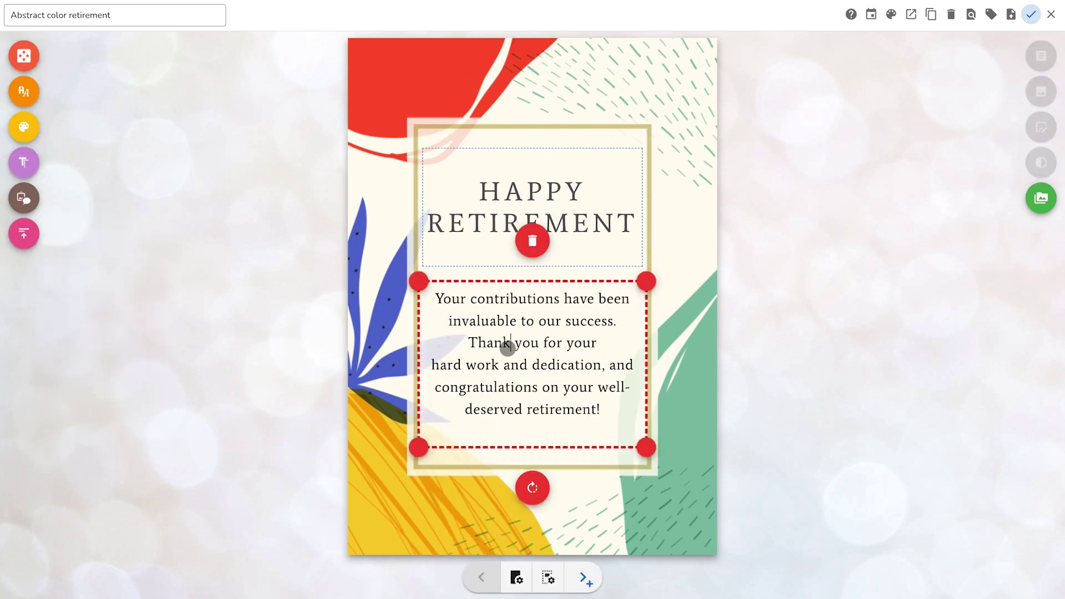
{"action": "right_click", "coordinate": [504, 346]}
{"action": "mouse_move", "coordinate": [594, 317]}
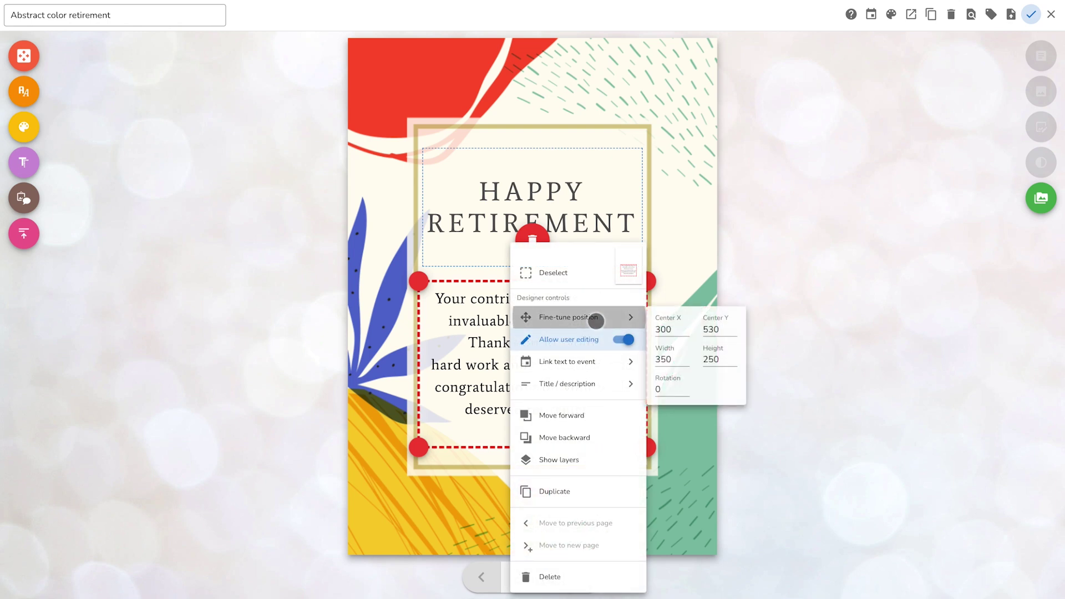
{"action": "left_click", "coordinate": [680, 359]}
{"action": "key", "text": "BackSpace"}
{"action": "type", "text": "5"}
{"action": "left_click", "coordinate": [838, 294]}
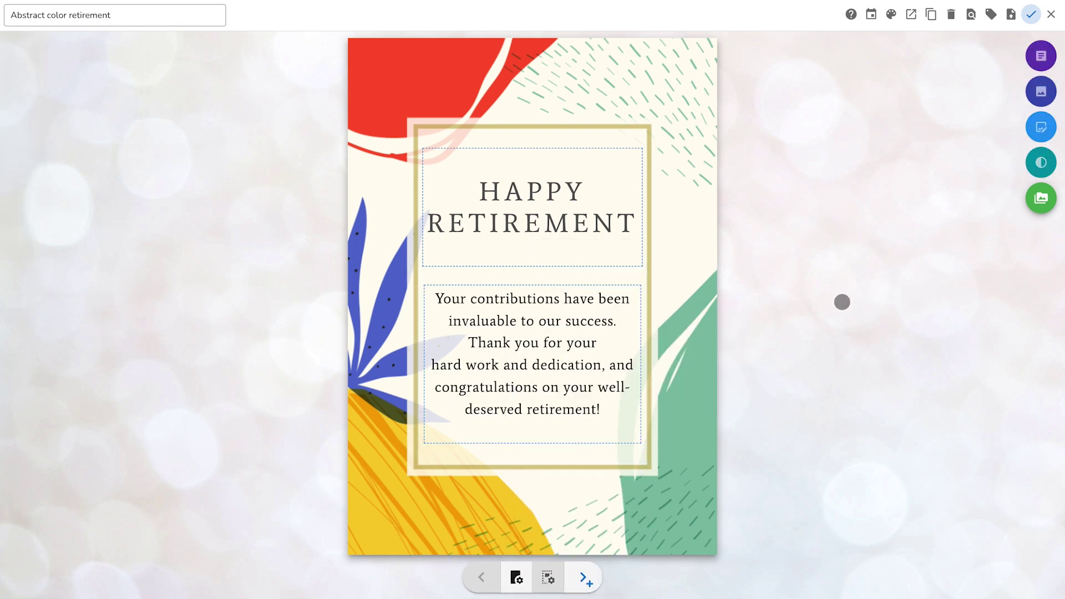
Step: Set the heading box's width to 345 with the fine-tune position values
{"action": "left_click", "coordinate": [552, 188]}
{"action": "right_click", "coordinate": [555, 189]}
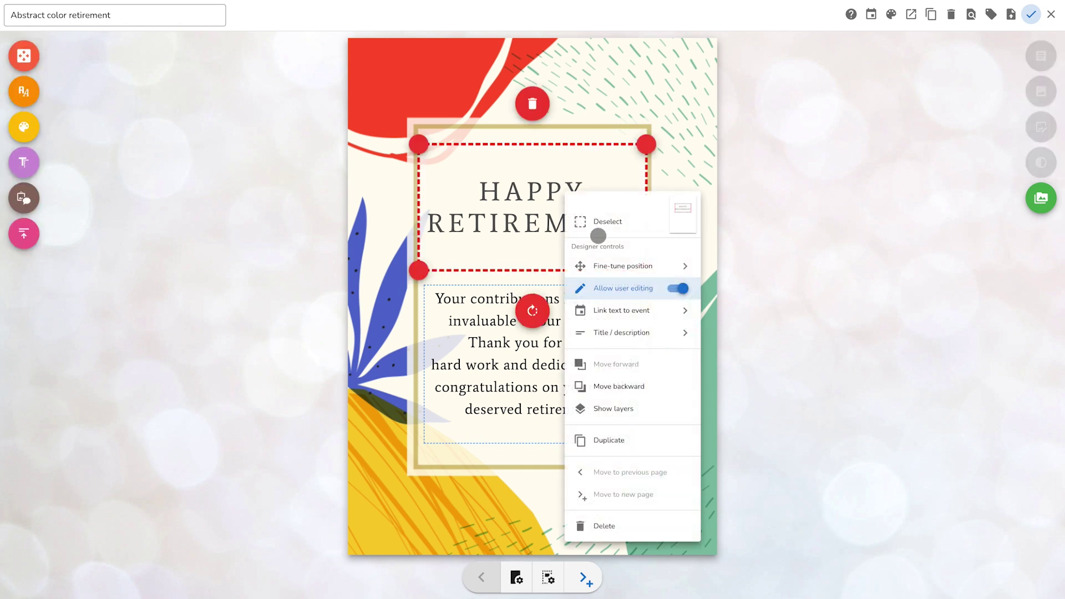
{"action": "mouse_move", "coordinate": [609, 265]}
{"action": "left_click", "coordinate": [729, 307]}
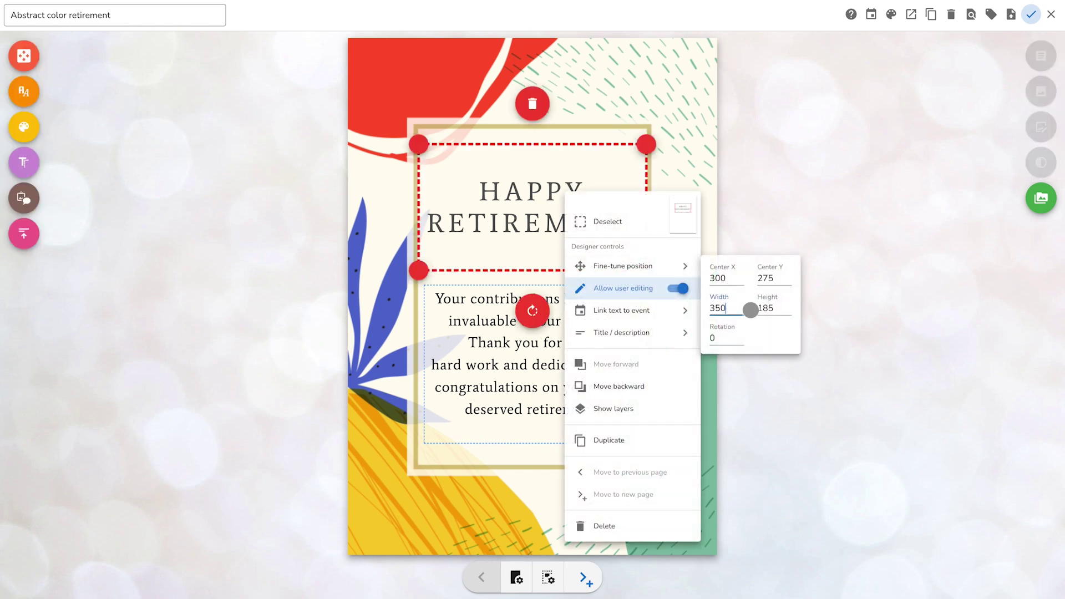
{"action": "key", "text": "BackSpace"}
{"action": "key", "text": "BackSpace"}
{"action": "type", "text": "45"}
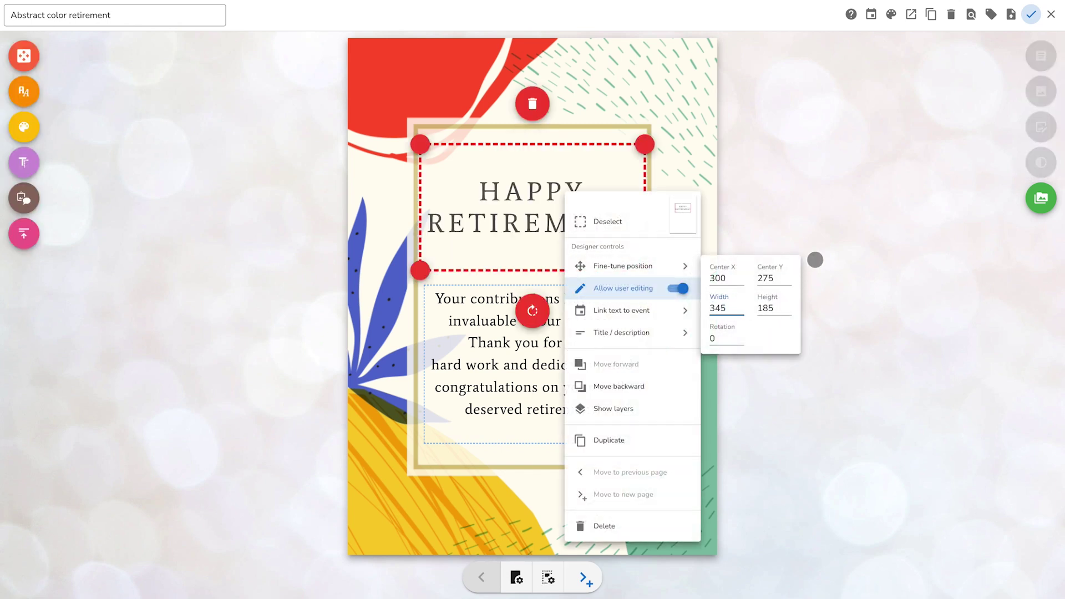
{"action": "left_click", "coordinate": [815, 260]}
{"action": "left_click", "coordinate": [785, 259]}
Step: Try a duplicate of the heading near the upper part of the card, and delete the copy
{"action": "right_click", "coordinate": [562, 238]}
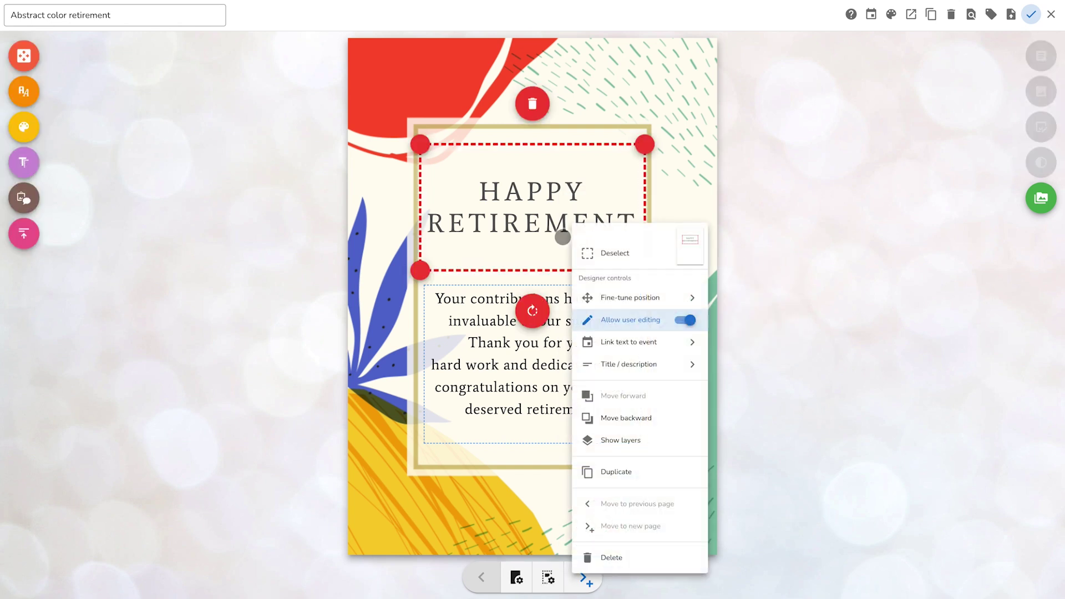
{"action": "left_click", "coordinate": [631, 471]}
{"action": "left_click_drag", "start_coordinate": [580, 223], "coordinate": [627, 137]}
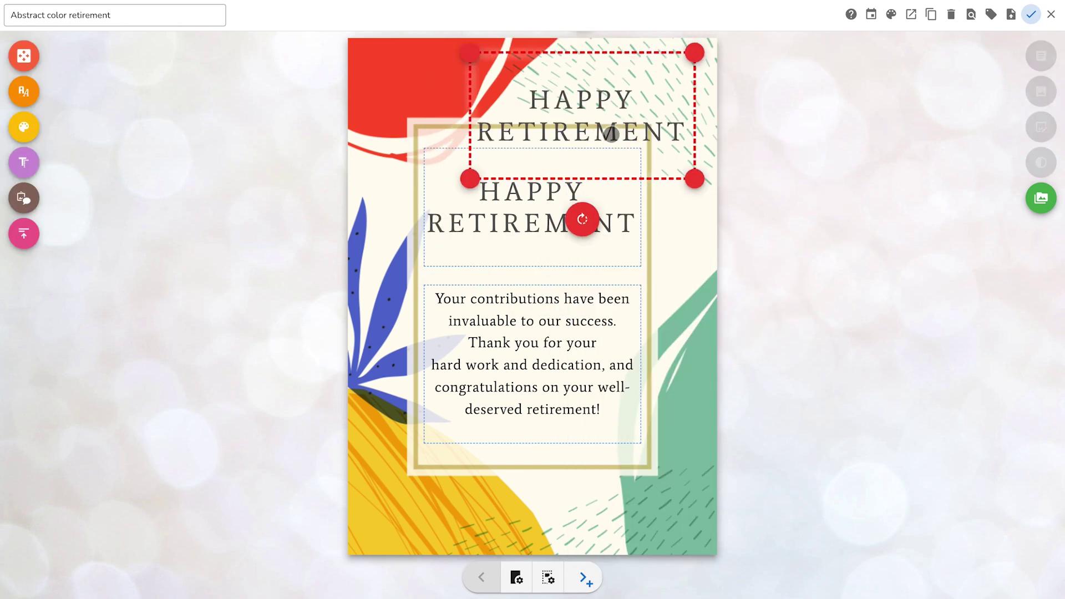
{"action": "left_click", "coordinate": [564, 54]}
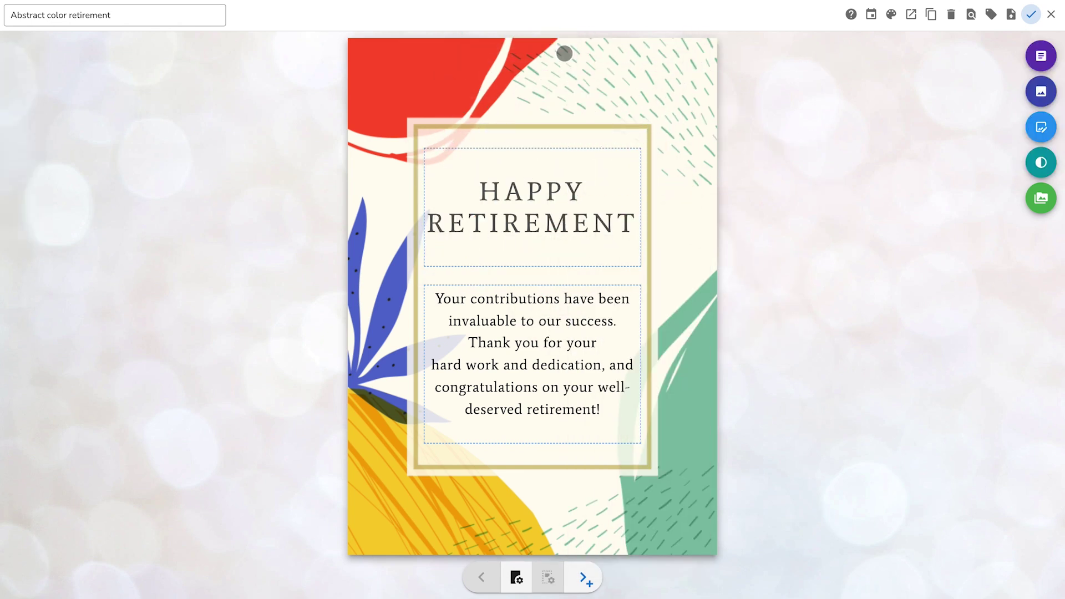
Step: Move the abstract artwork layer to the top of the page's layer order, above both text boxes
{"action": "left_click", "coordinate": [517, 577]}
{"action": "left_click", "coordinate": [502, 376]}
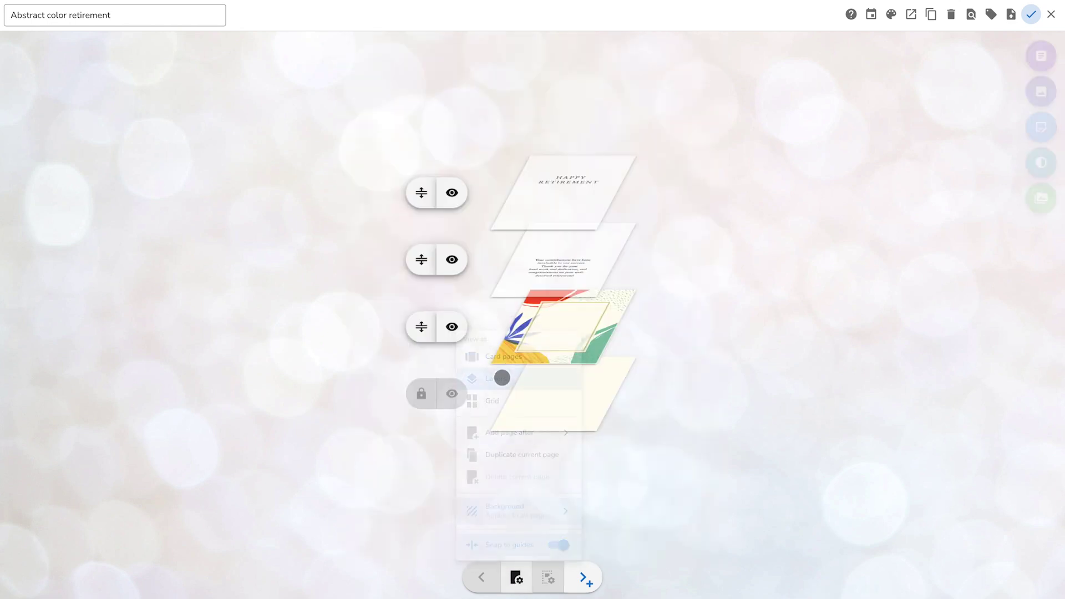
{"action": "left_click_drag", "start_coordinate": [422, 327], "coordinate": [421, 194]}
{"action": "left_click", "coordinate": [563, 295]}
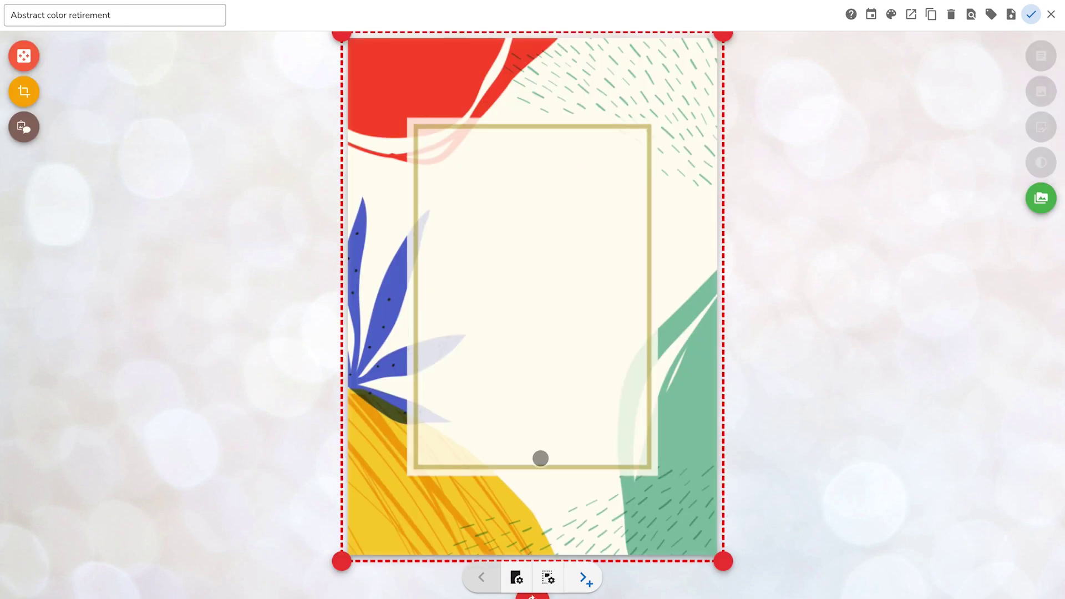
Step: Restore the layer order so that the heading and message sit above the abstract artwork
{"action": "left_click", "coordinate": [518, 578]}
{"action": "left_click", "coordinate": [502, 376]}
{"action": "left_click_drag", "start_coordinate": [418, 252], "coordinate": [421, 193]}
{"action": "left_click", "coordinate": [557, 201]}
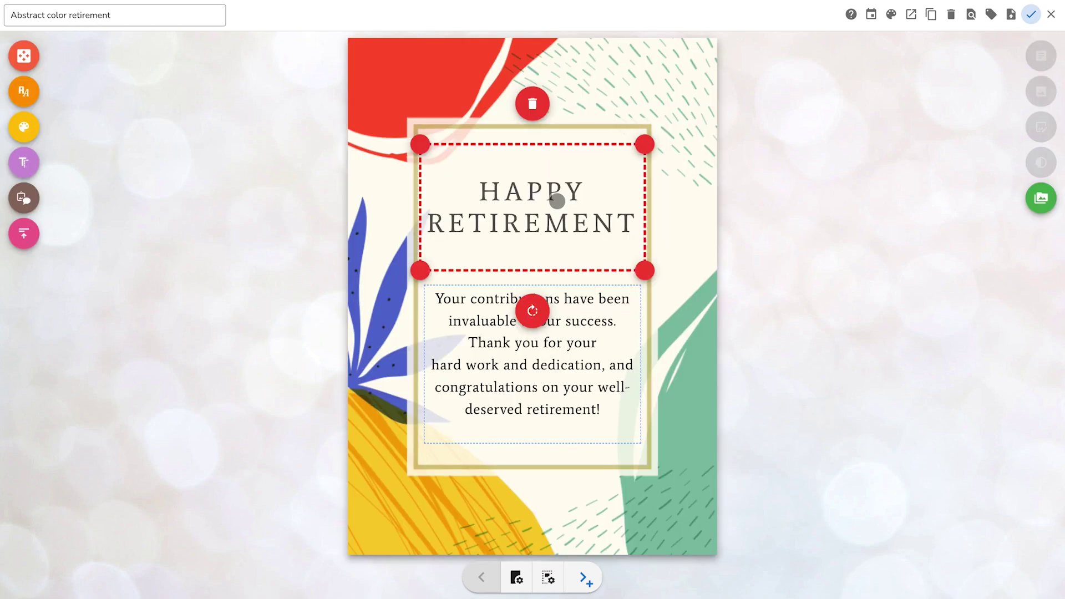
Step: Turn off snapping to guides and move the heading freely upward and slightly off-center
{"action": "left_click", "coordinate": [712, 195]}
{"action": "left_click_drag", "start_coordinate": [575, 199], "coordinate": [573, 193]}
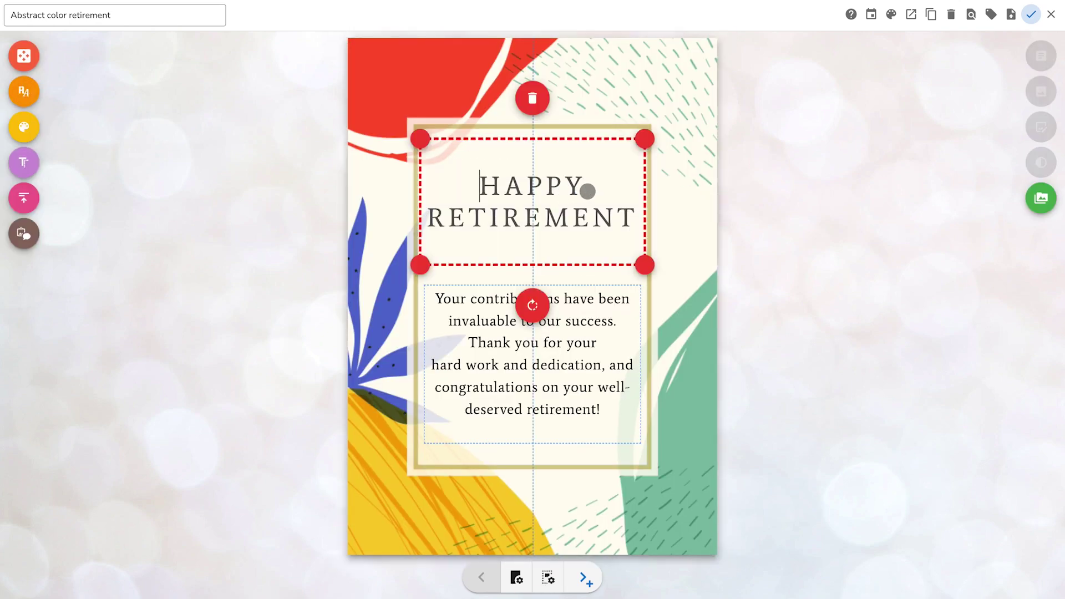
{"action": "left_click", "coordinate": [517, 578]}
{"action": "left_click", "coordinate": [624, 530]}
{"action": "left_click", "coordinate": [589, 268]}
{"action": "left_click", "coordinate": [561, 214]}
{"action": "mouse_move", "coordinate": [561, 214]}
{"action": "left_mouse_down"}
{"action": "mouse_move", "coordinate": [553, 176]}
{"action": "mouse_move", "coordinate": [537, 216]}
{"action": "mouse_move", "coordinate": [581, 220]}
{"action": "mouse_move", "coordinate": [572, 196]}
{"action": "left_mouse_up"}
Step: Turn snapping to guides back on and align the heading to the card's vertical center line, near the upper edge of the gold border
{"action": "left_click", "coordinate": [516, 578]}
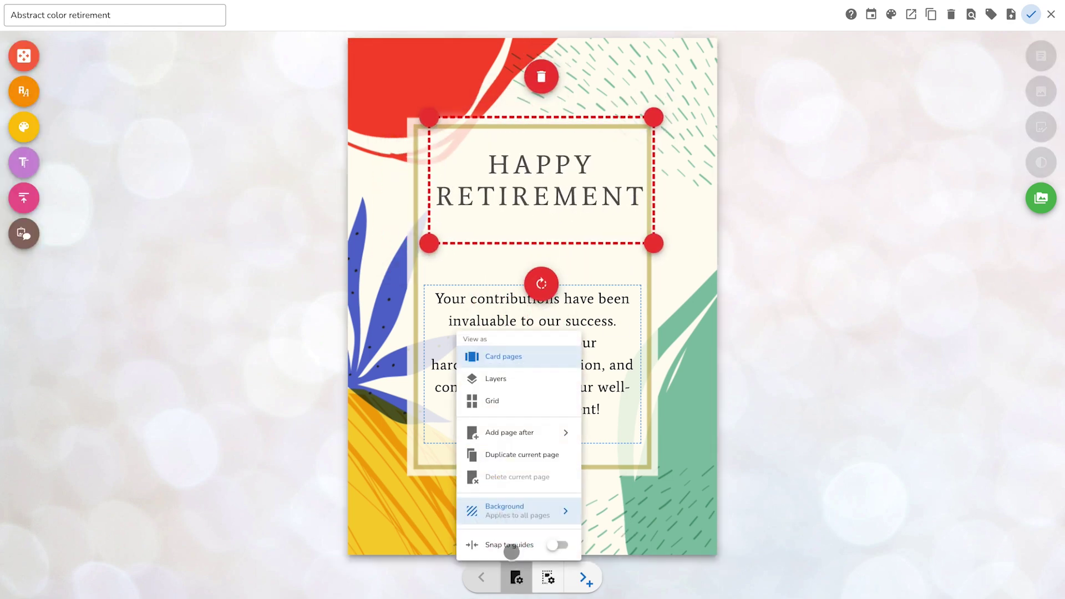
{"action": "left_click", "coordinate": [575, 195]}
{"action": "left_click_drag", "start_coordinate": [575, 195], "coordinate": [564, 214]}
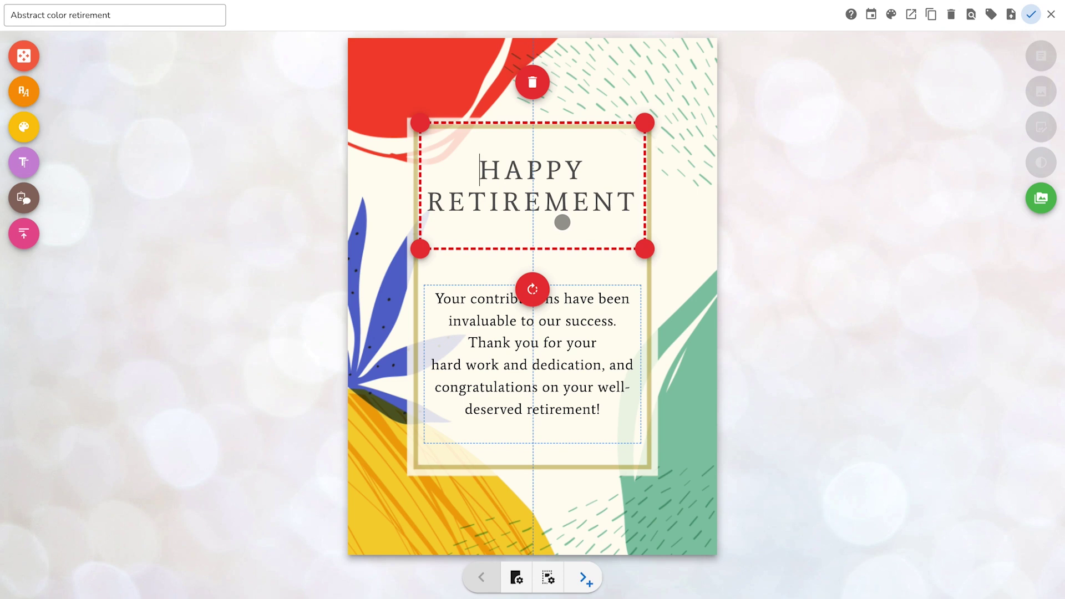
{"action": "left_click", "coordinate": [308, 257]}
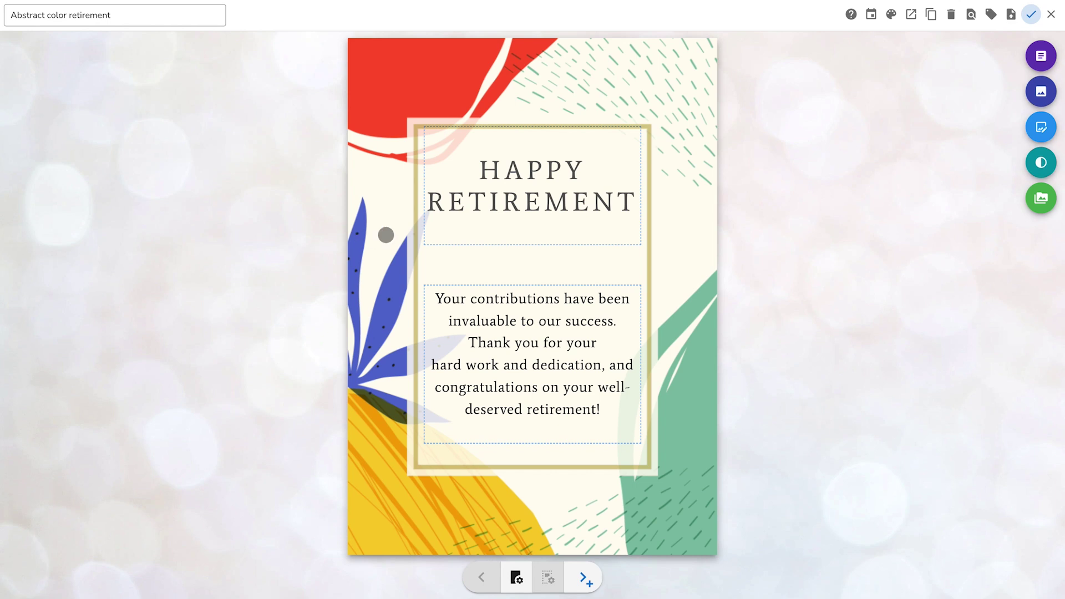
Step: Examine the heading's designer controls and the page options for view modes, background and snapping
{"action": "left_click", "coordinate": [537, 201]}
{"action": "right_click", "coordinate": [537, 198]}
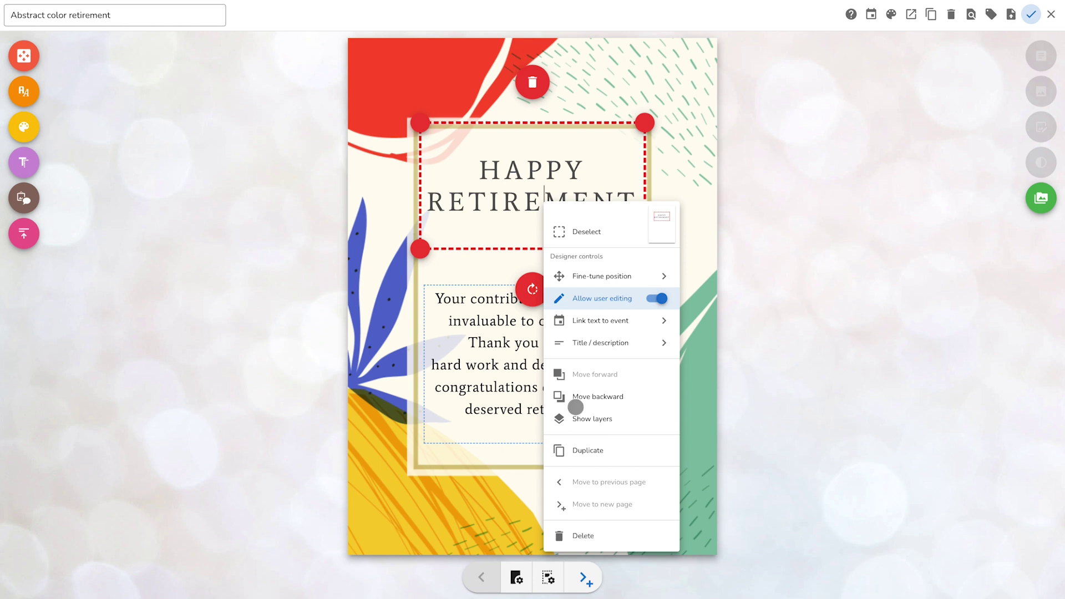
{"action": "left_click", "coordinate": [266, 264]}
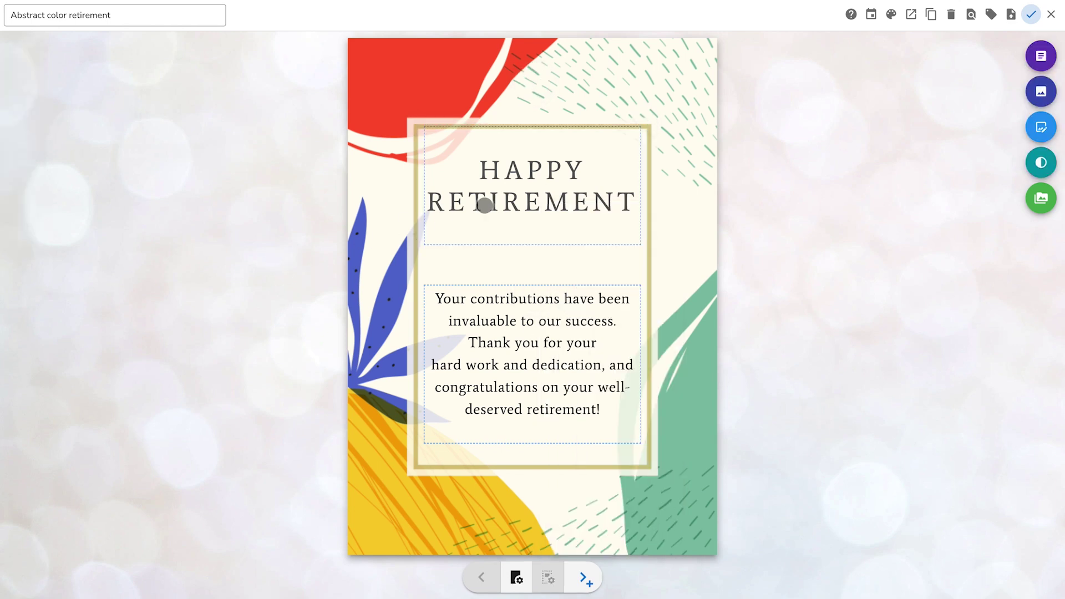
{"action": "left_click", "coordinate": [526, 199]}
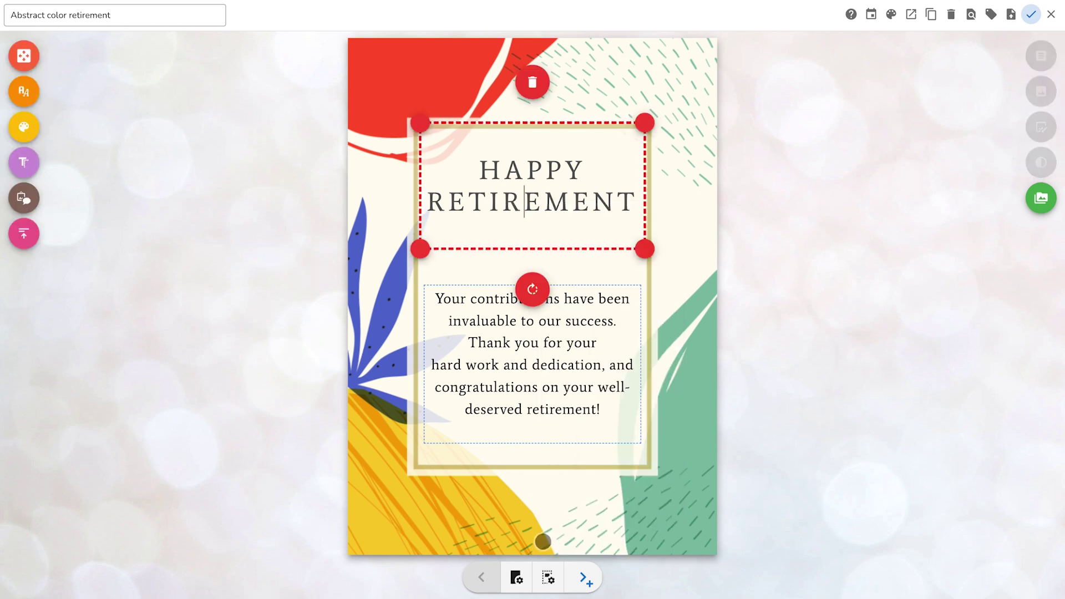
{"action": "left_click", "coordinate": [549, 578]}
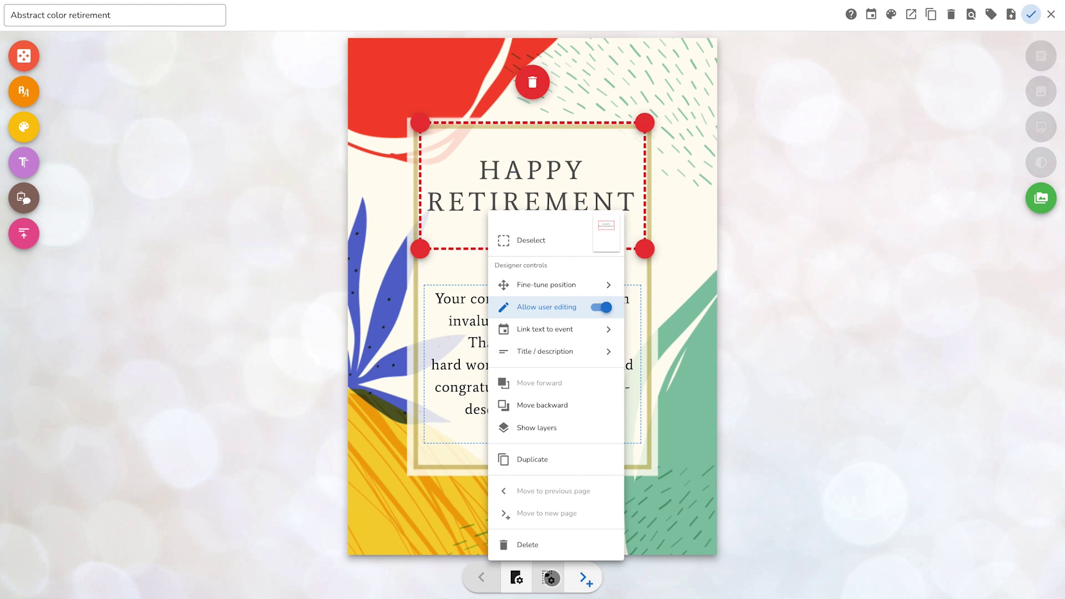
{"action": "left_click", "coordinate": [550, 578]}
{"action": "left_click", "coordinate": [289, 360]}
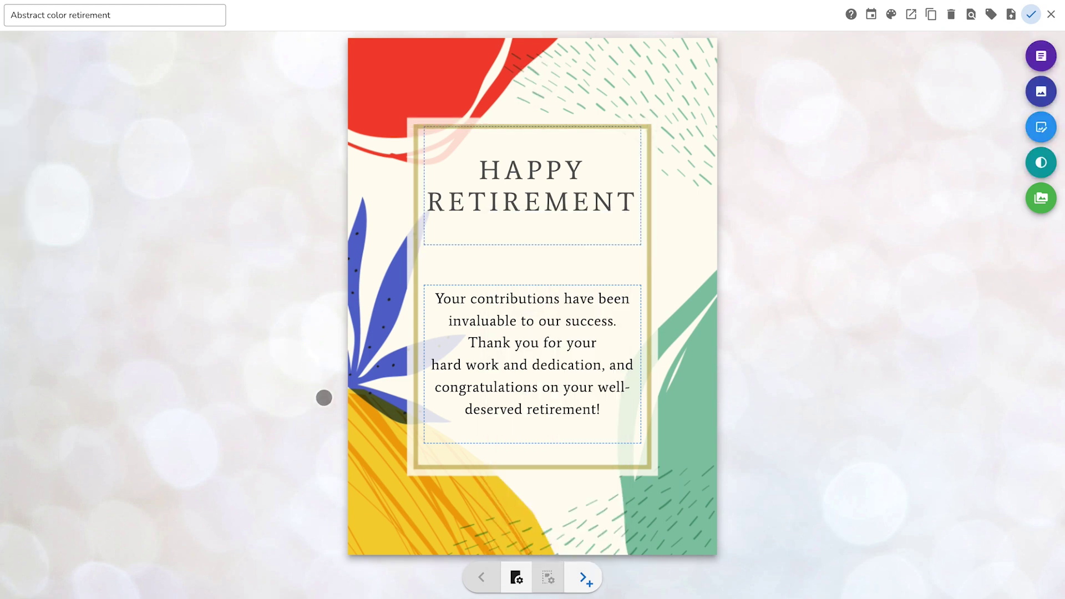
{"action": "left_click", "coordinate": [515, 579]}
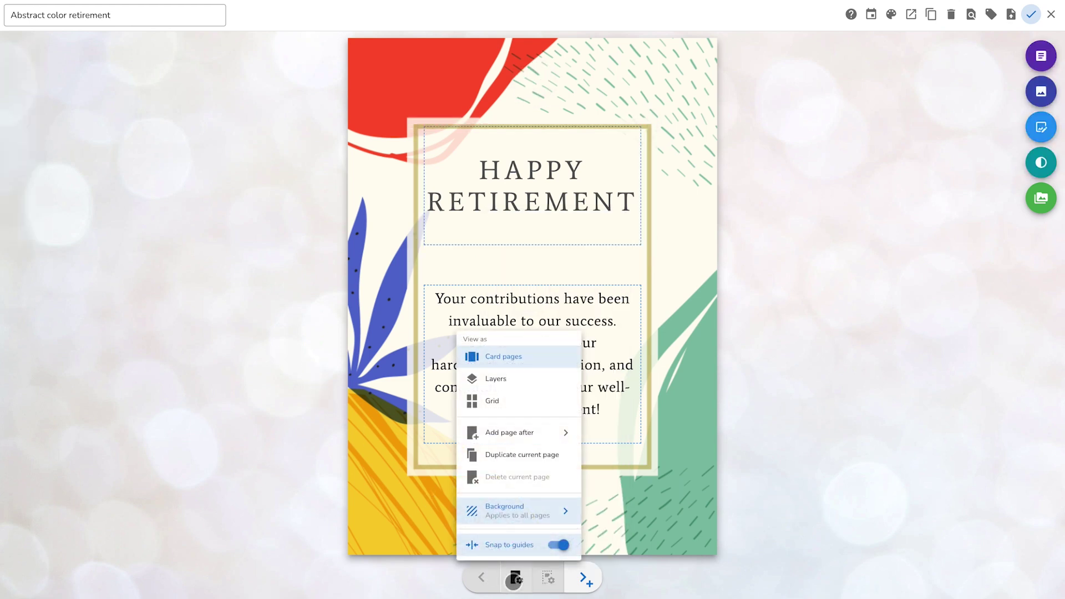
{"action": "left_click", "coordinate": [514, 578]}
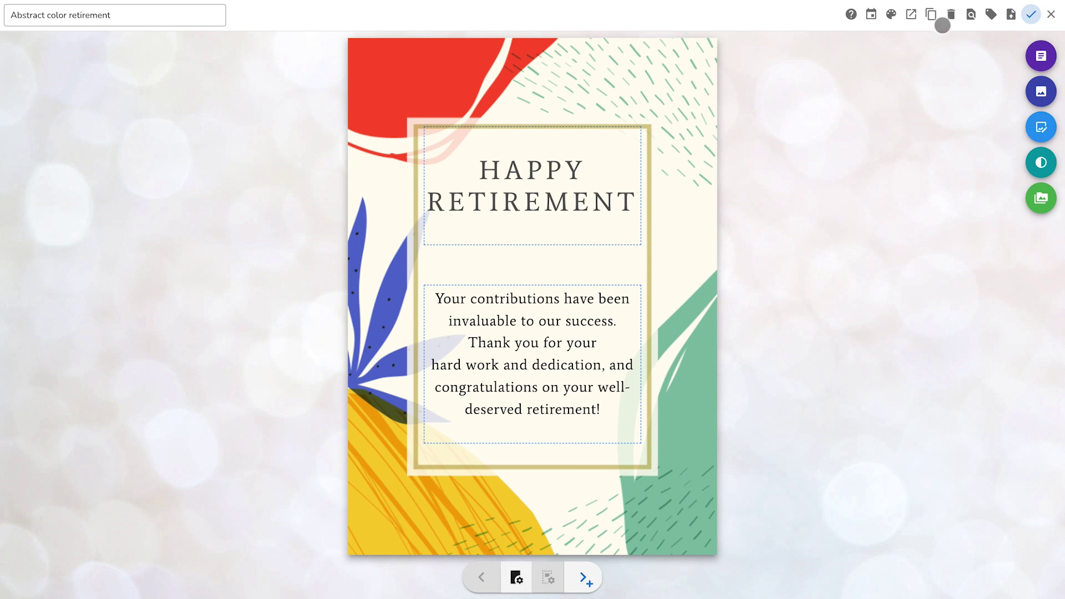
Step: Preview the card as editor and extend the heading with the recipient's first name and "YOU ARE THE GREATEST IN THE WORLD"
{"action": "left_click", "coordinate": [972, 14]}
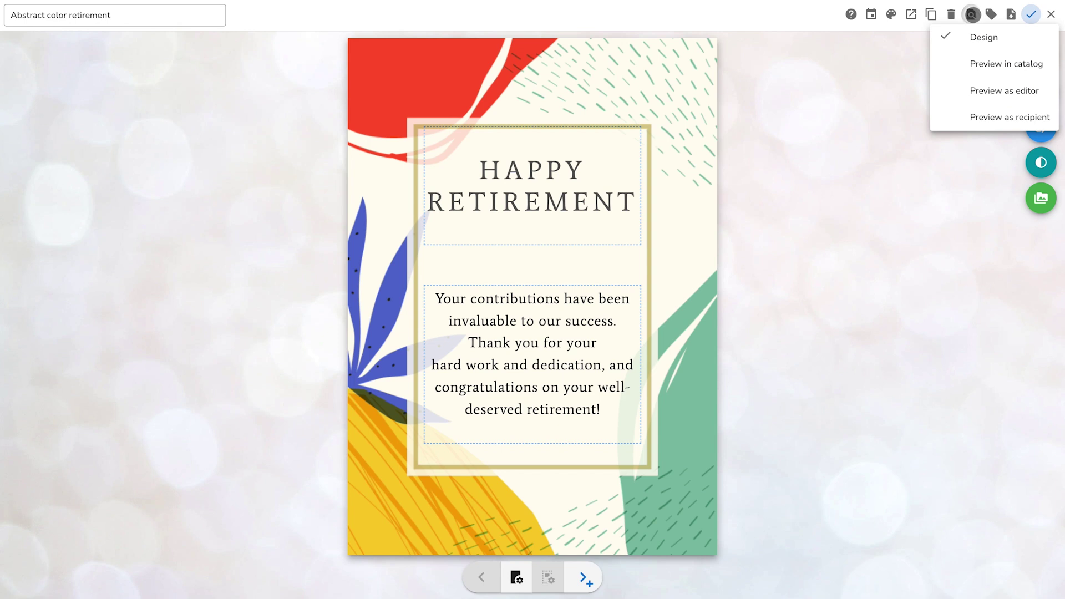
{"action": "left_click", "coordinate": [976, 95]}
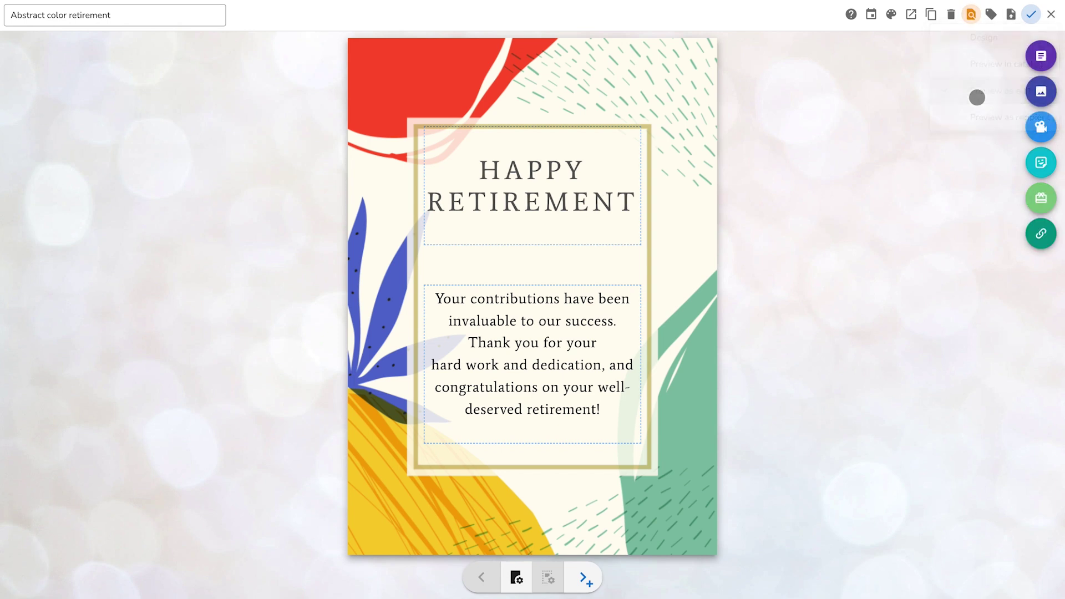
{"action": "left_click", "coordinate": [625, 199]}
{"action": "type", "text": "ANDREW "}
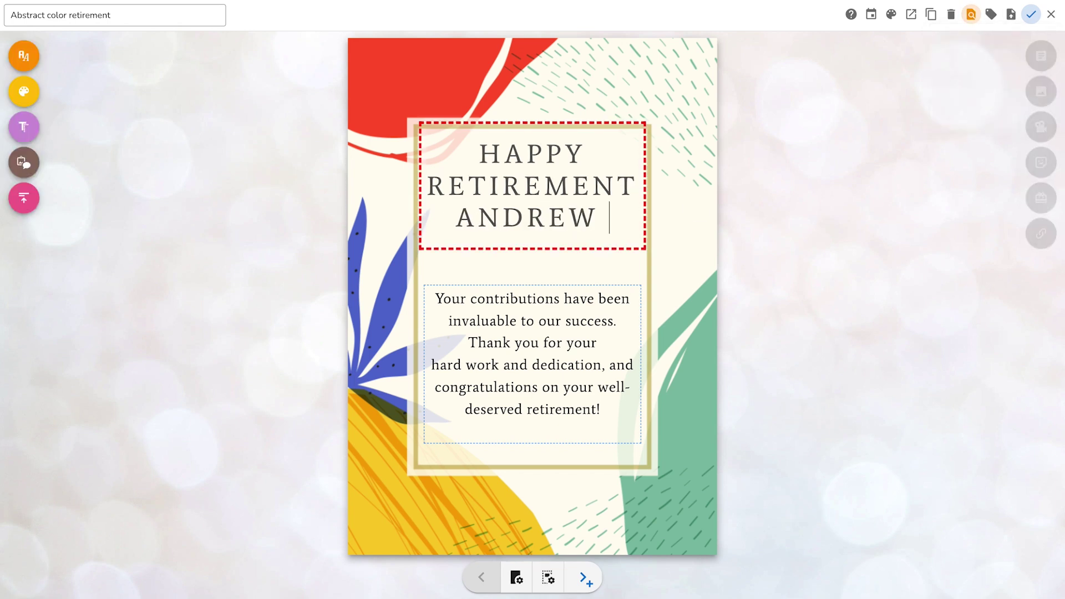
{"action": "type", "text": "YOU ARE THE GREATEST IN THE WORLD"}
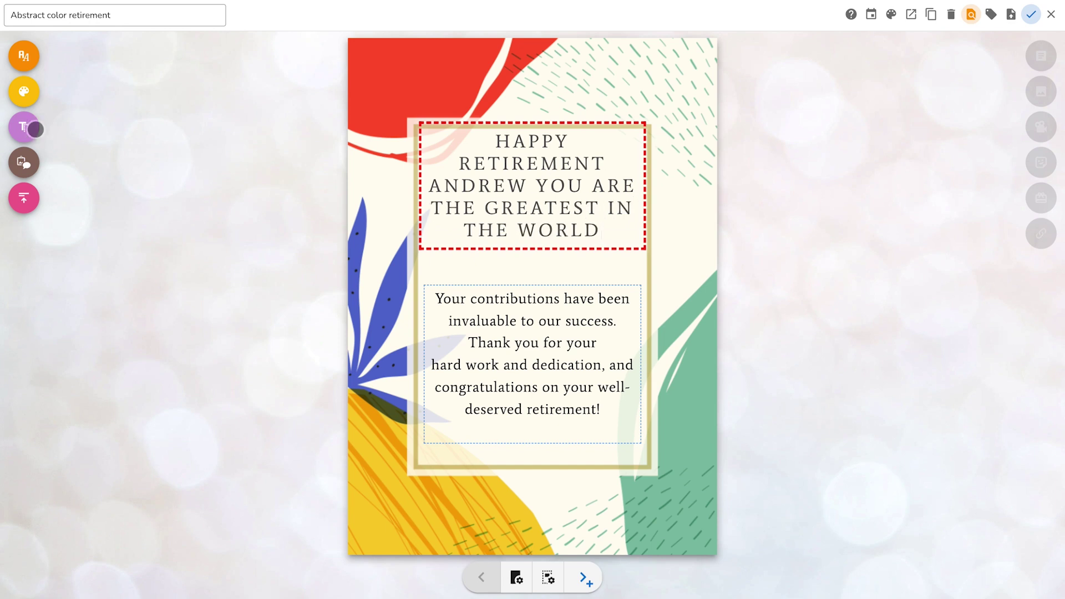
Step: Format the extended heading as bold, dark red and left-aligned
{"action": "left_click", "coordinate": [24, 127]}
{"action": "left_click", "coordinate": [98, 217]}
{"action": "left_click", "coordinate": [24, 92]}
{"action": "left_click", "coordinate": [83, 119]}
{"action": "left_click", "coordinate": [23, 198]}
{"action": "left_click", "coordinate": [66, 199]}
{"action": "left_click", "coordinate": [195, 135]}
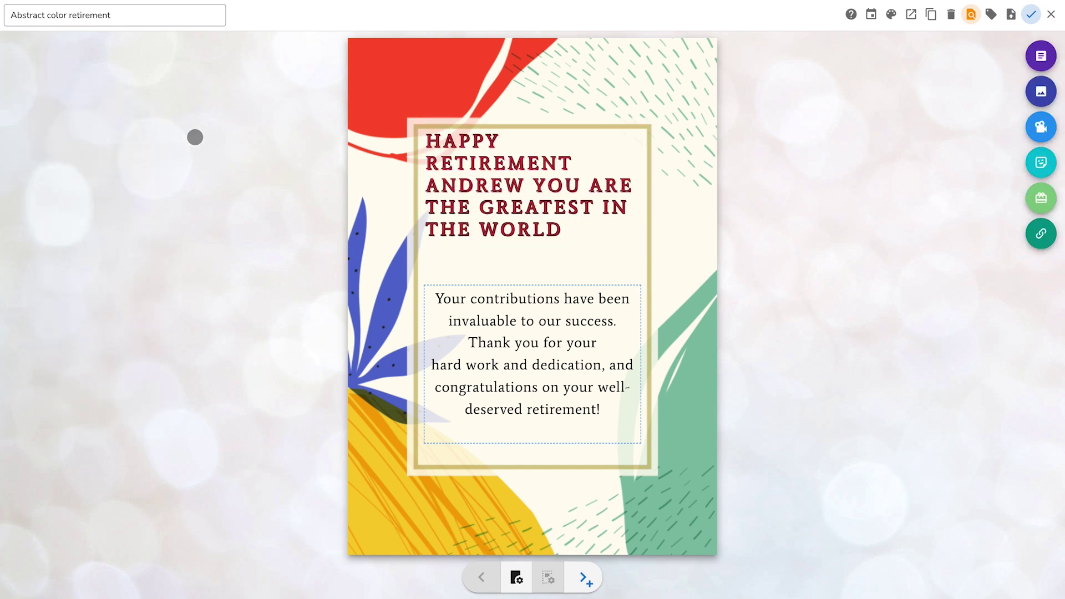
Step: Replace the whole message below the heading with "Thank you"
{"action": "left_click", "coordinate": [493, 336]}
{"action": "key", "text": "ctrl+a"}
{"action": "right_click", "coordinate": [493, 337]}
{"action": "type", "text": "T"}
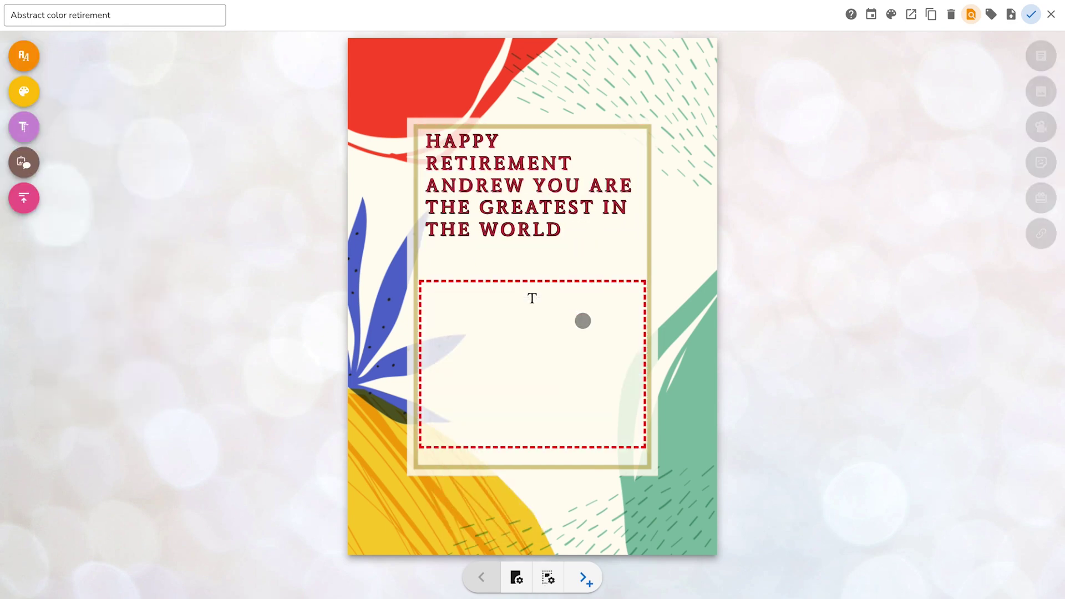
{"action": "type", "text": "hank you"}
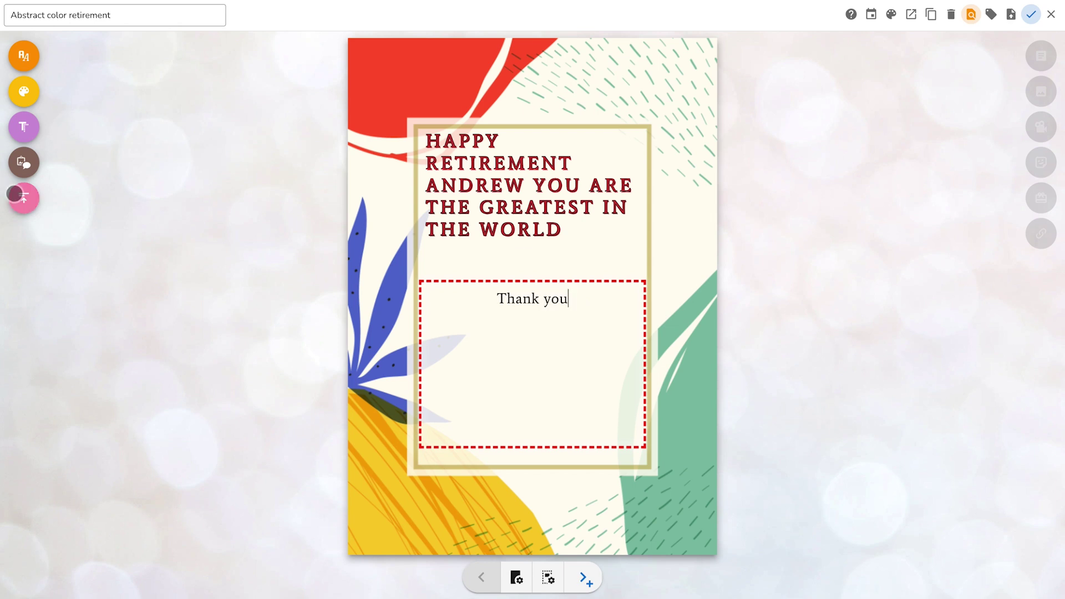
Step: Align the "Thank you" message to the right edge of its text box
{"action": "left_click", "coordinate": [23, 197]}
{"action": "left_click", "coordinate": [97, 402]}
{"action": "left_click_drag", "start_coordinate": [97, 403], "coordinate": [52, 403]}
{"action": "left_click", "coordinate": [116, 201]}
{"action": "left_click", "coordinate": [228, 222]}
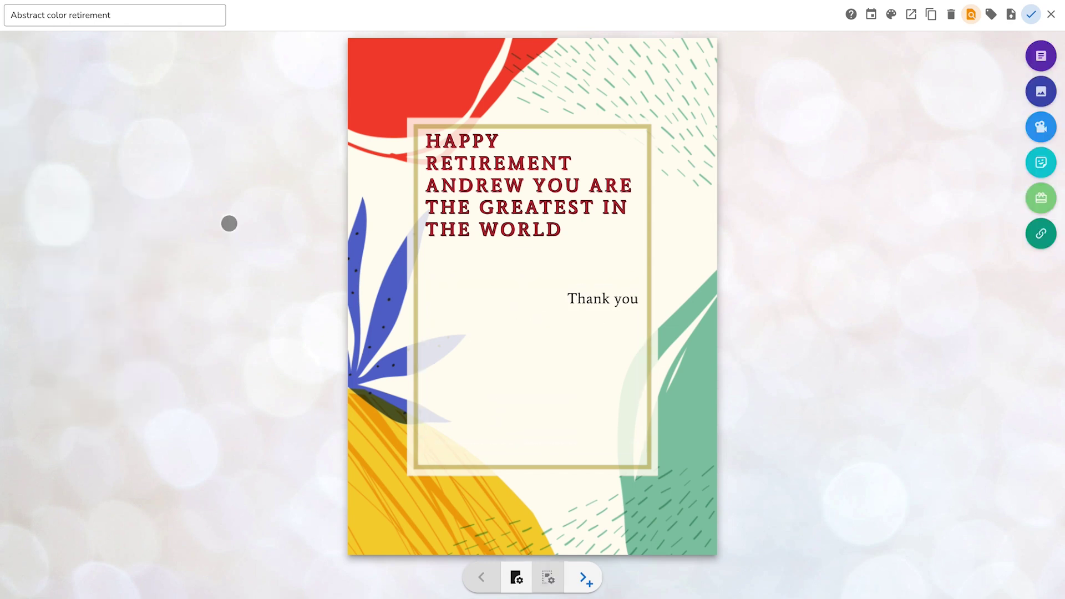